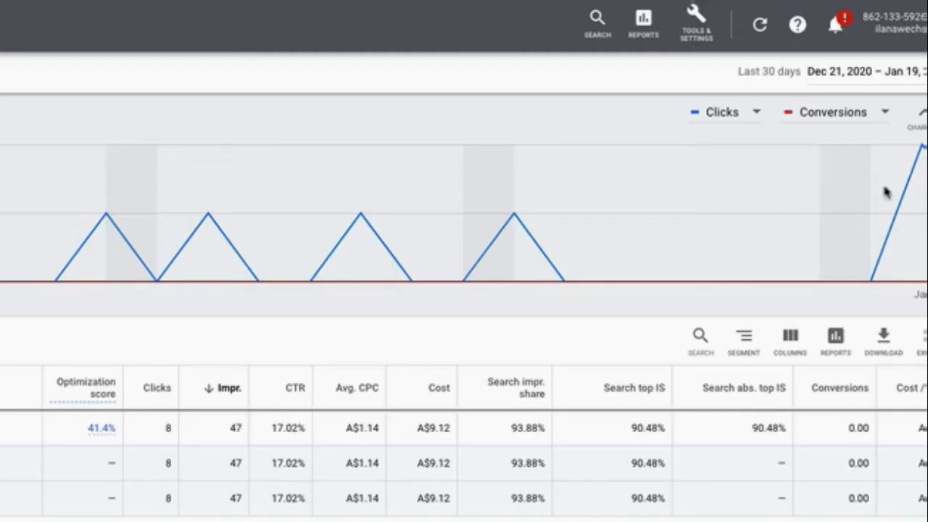
Start a new phone-call conversion action for calls from ads using call extensions or call-only ads.
click(700, 37)
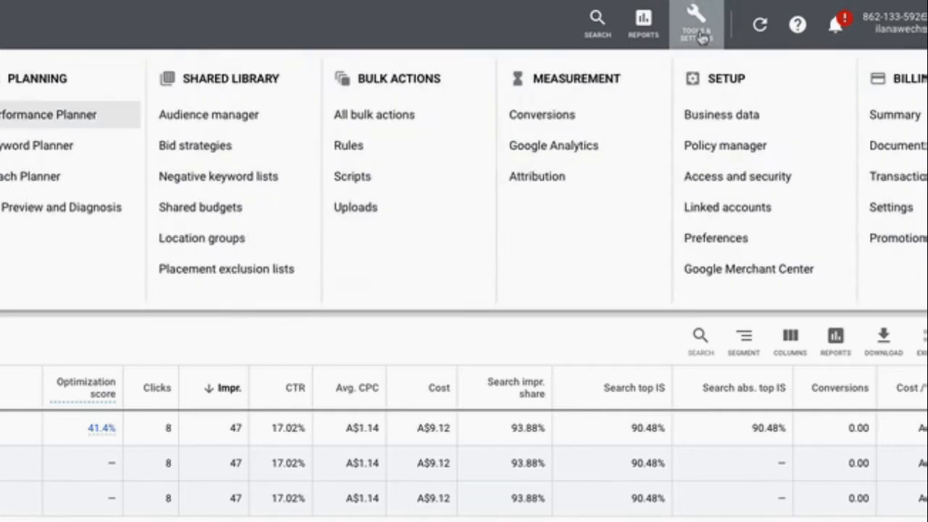
click(548, 114)
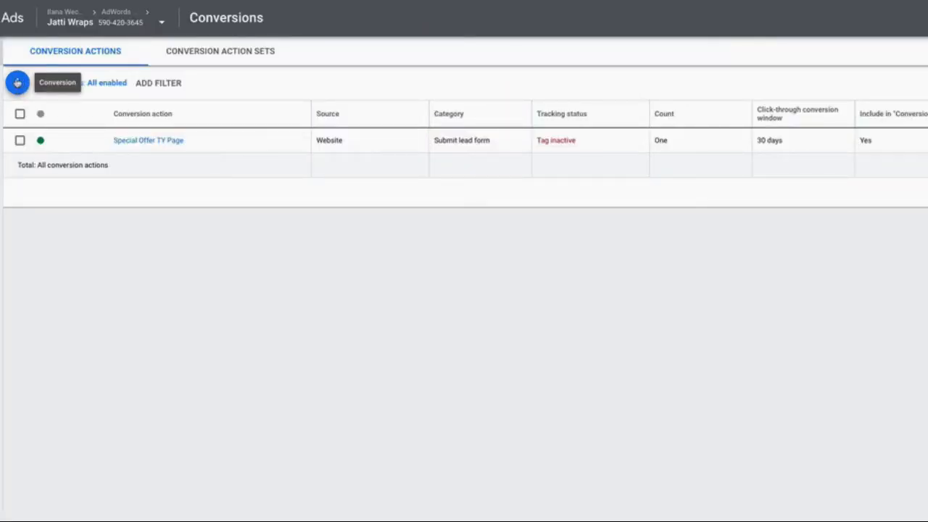
click(18, 84)
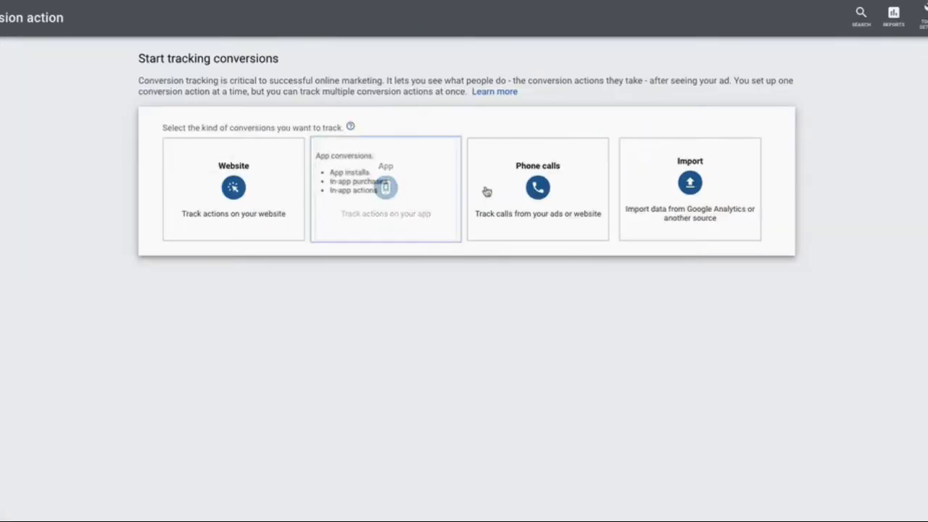
mouse_move(545, 232)
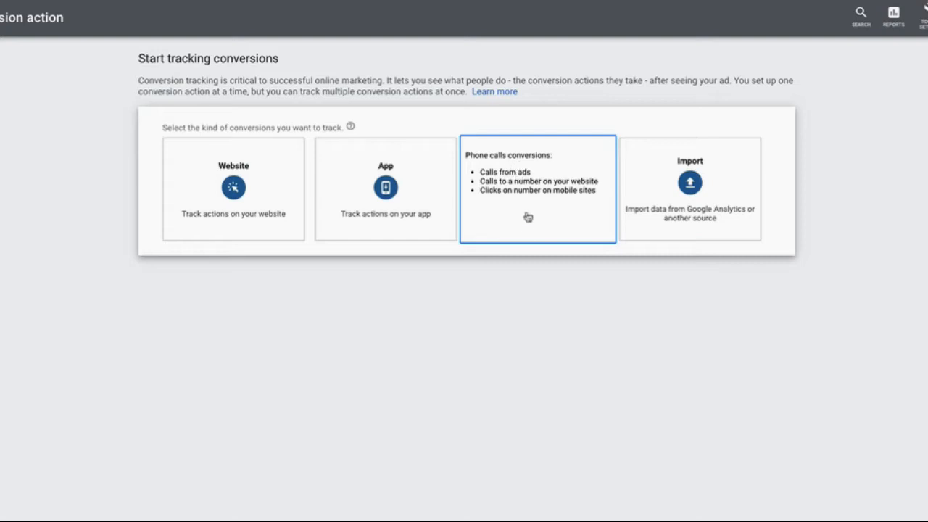
click(528, 217)
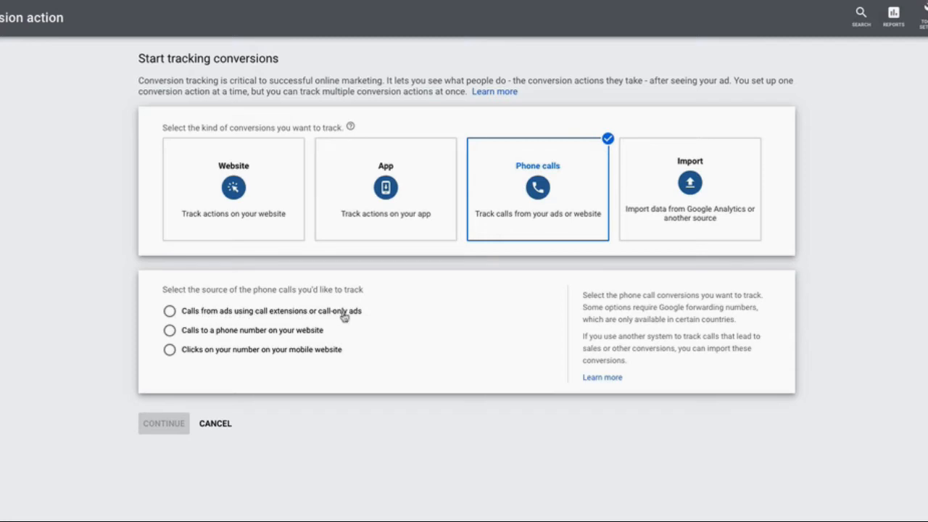
click(345, 314)
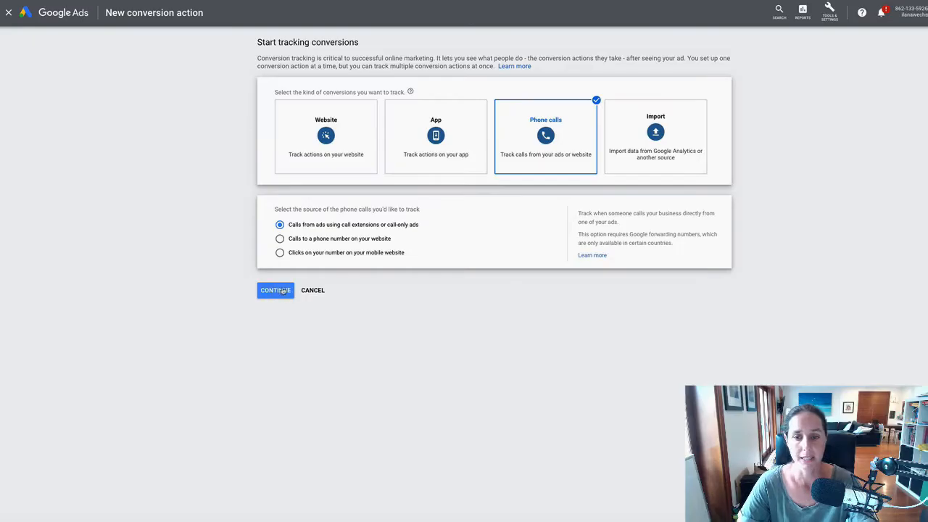
click(282, 290)
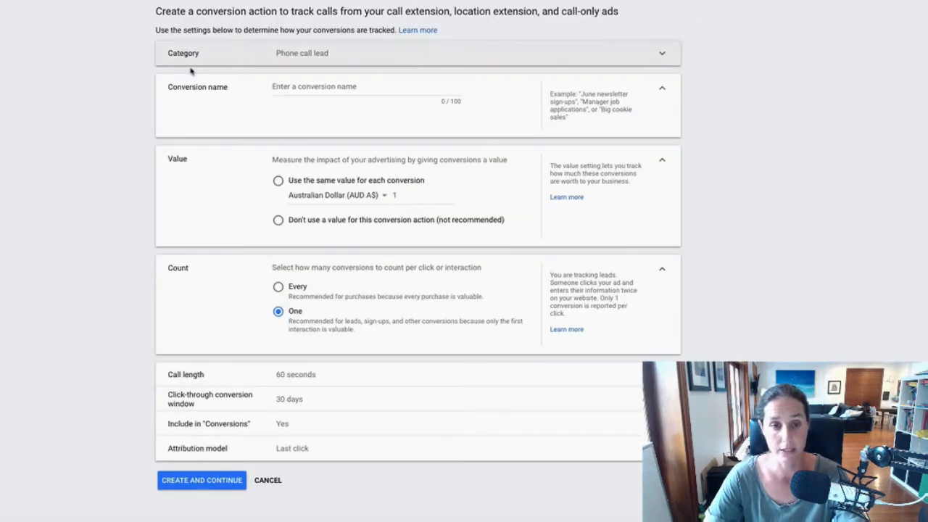
Name the conversion 'Calls from ads', use the same value for each conversion, and count every conversion.
click(317, 84)
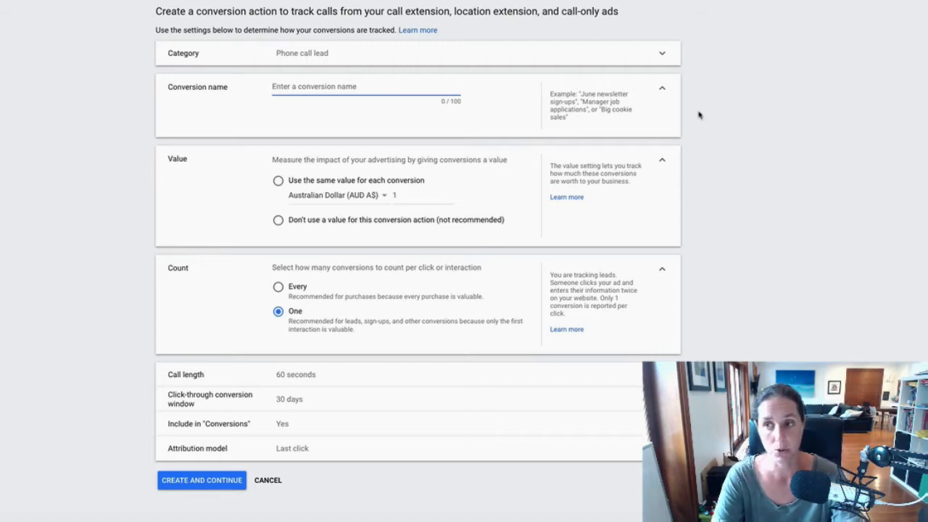
text(Calls from )
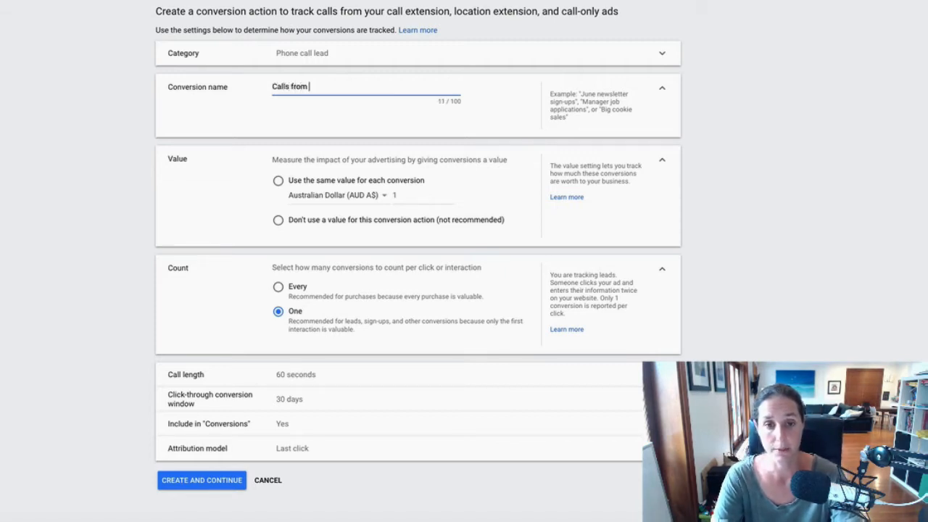
text(ads)
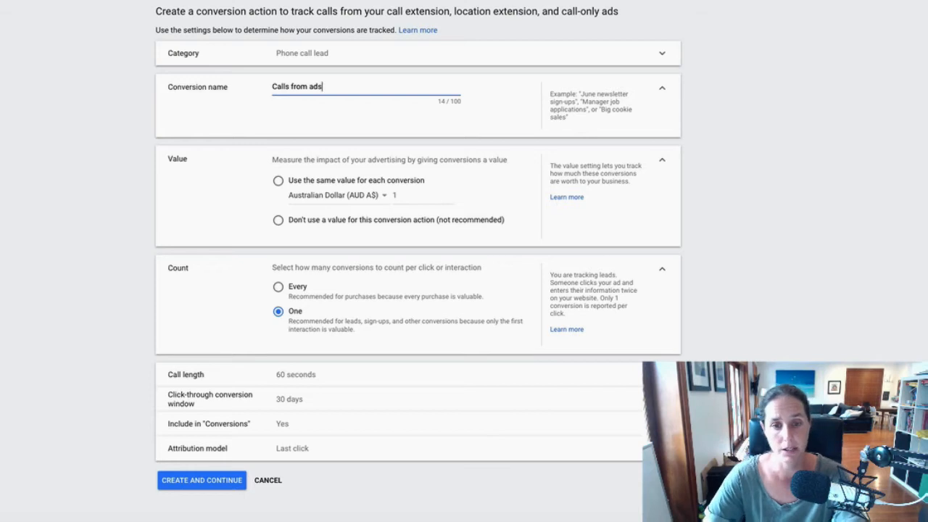
click(277, 182)
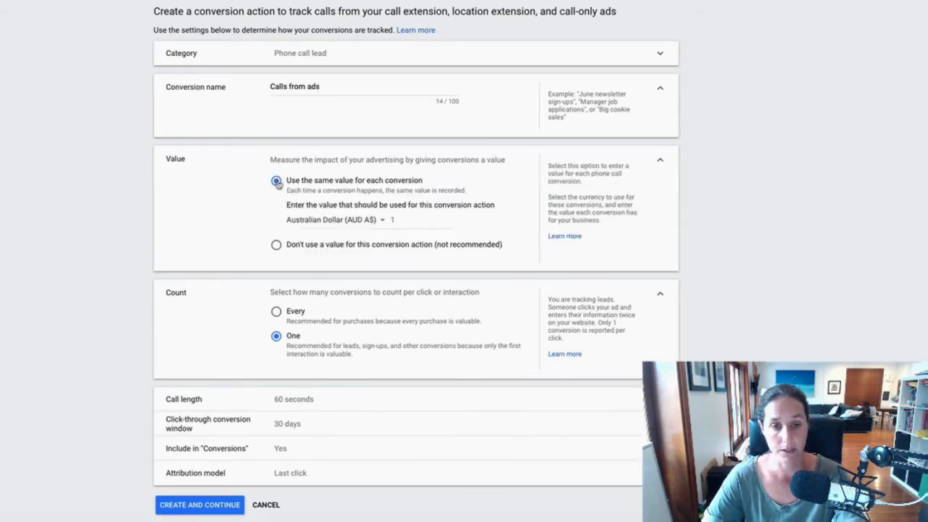
scroll(296, 187, down, 1)
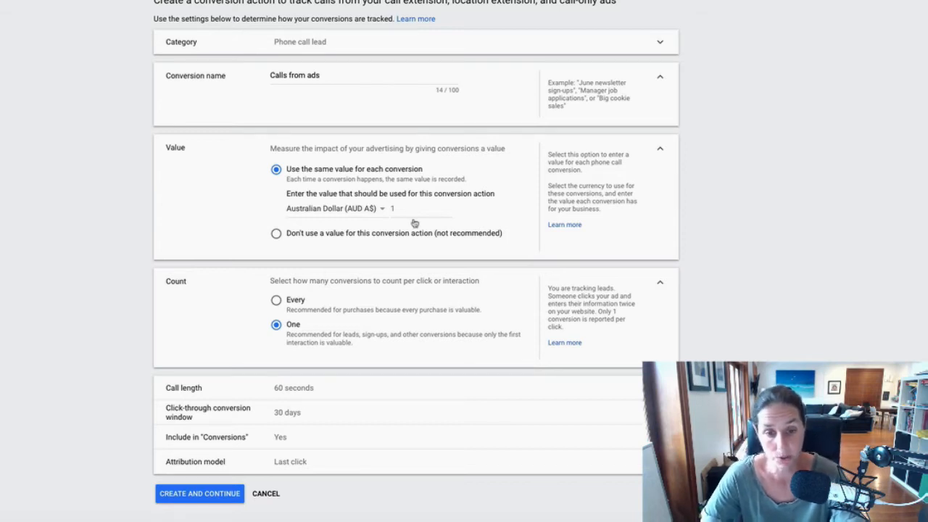
click(278, 302)
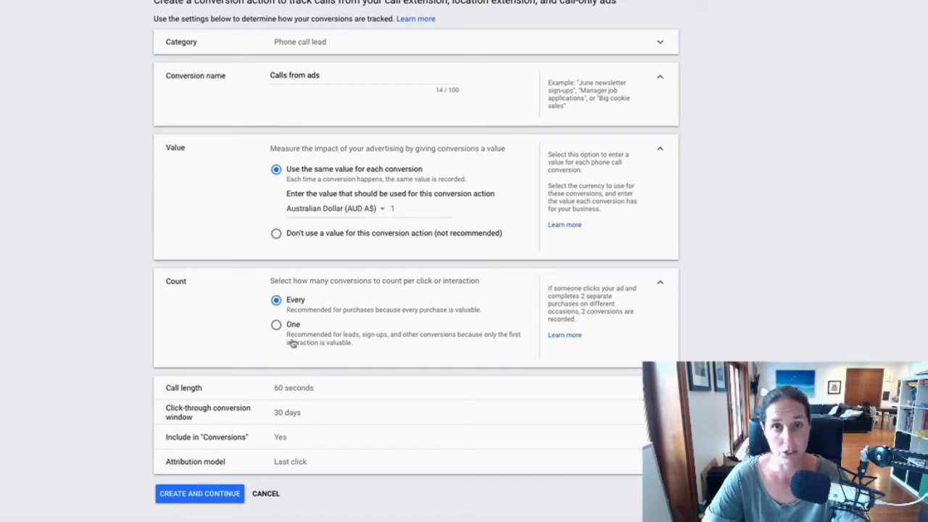
click(233, 380)
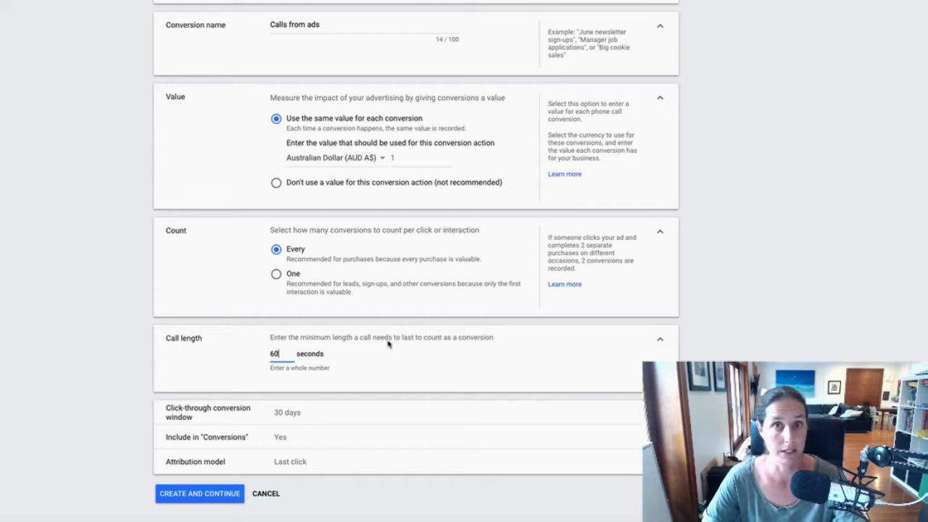
Set the minimum call length to 10 seconds, review the window and attribution settings, and create the conversion.
key(BackSpace)
key(BackSpace)
text(10)
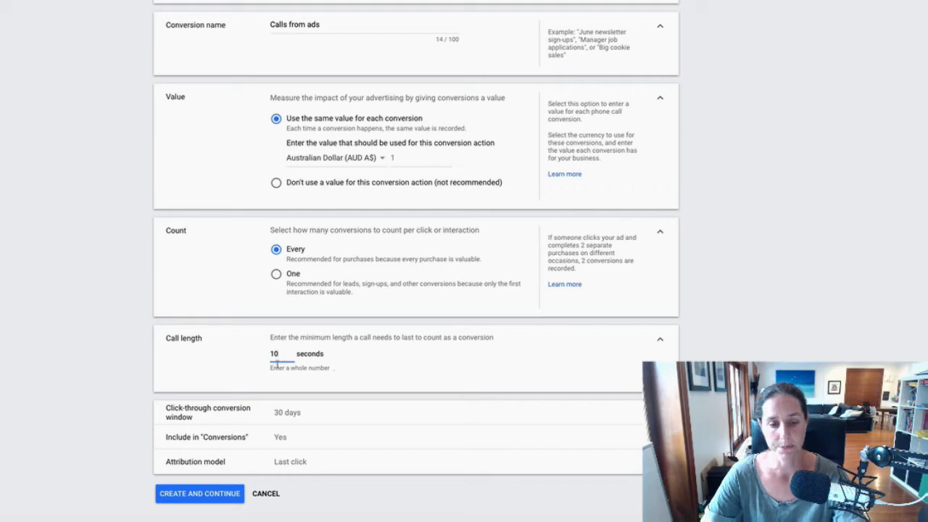
click(280, 411)
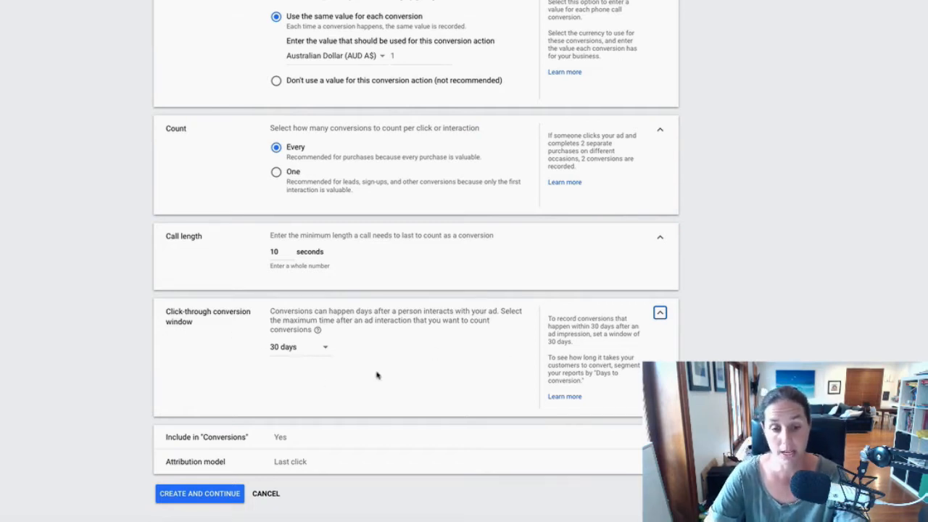
click(341, 438)
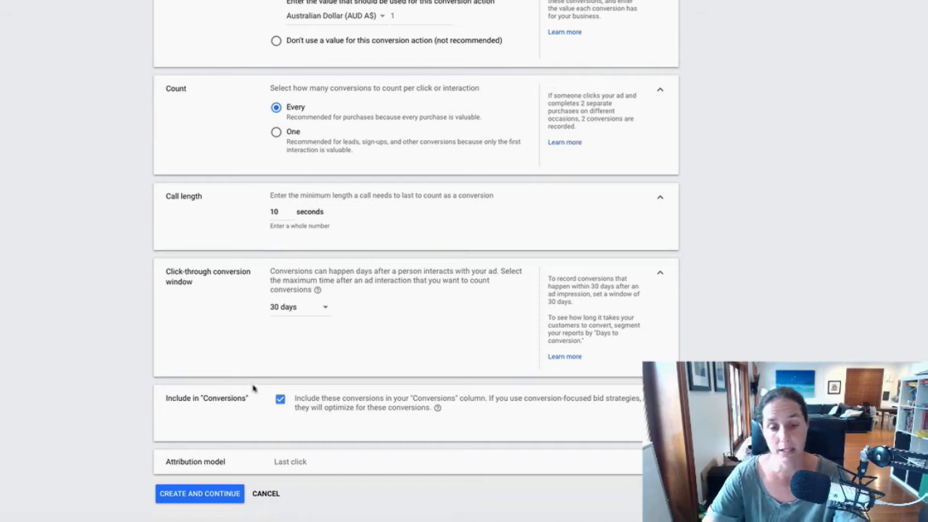
click(321, 462)
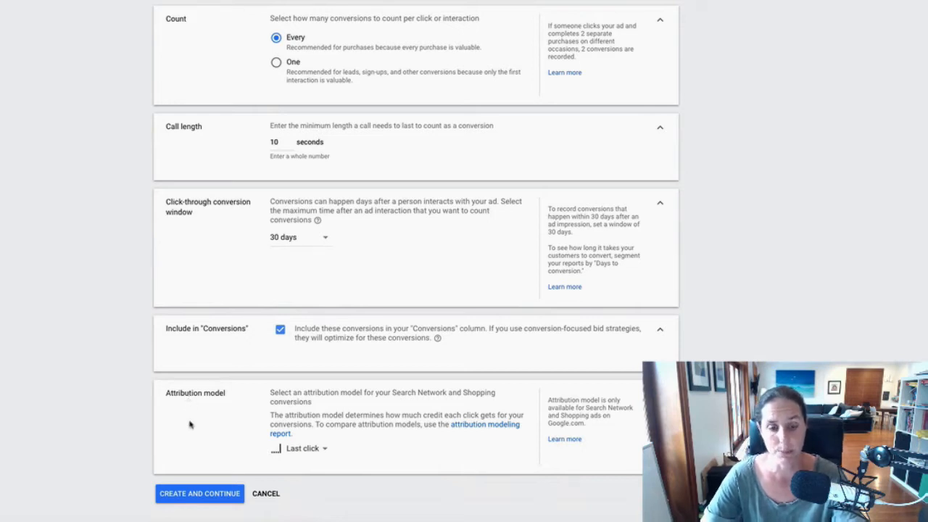
click(201, 496)
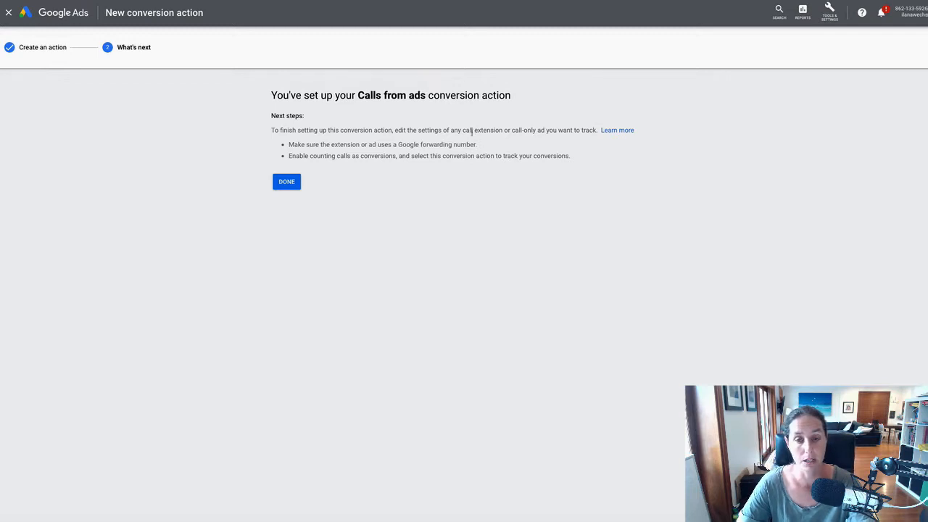
Confirm the finished Calls from ads conversion and go back to the All campaigns page.
click(285, 184)
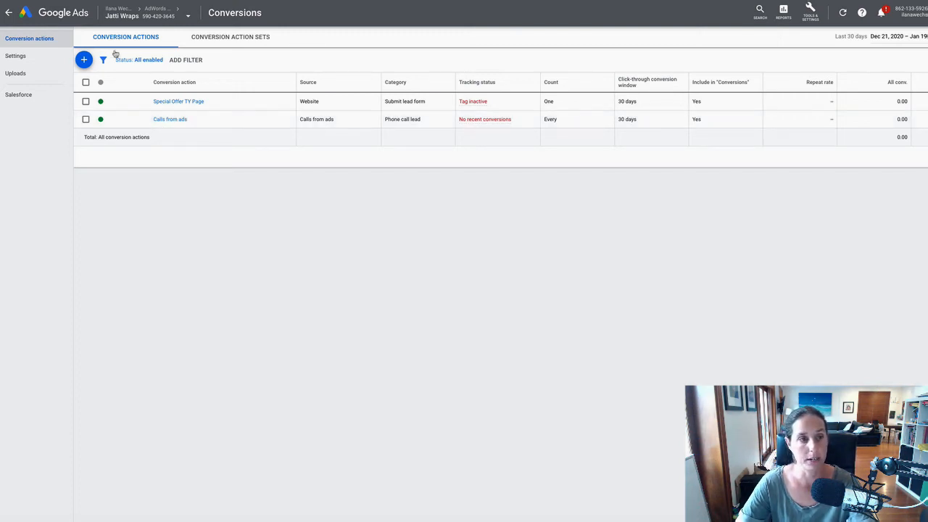
click(9, 14)
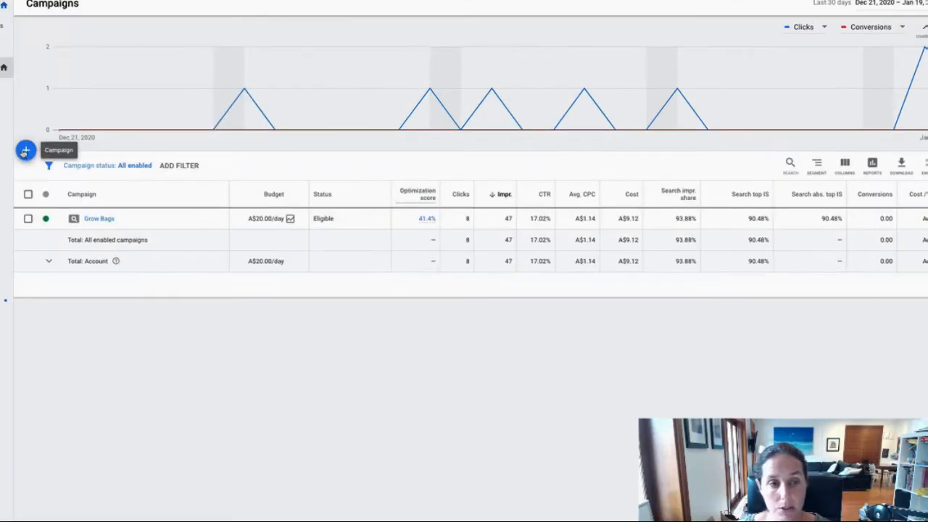
Start a new Search campaign that reaches customers by phone calls, entering the business's Australian phone number.
click(24, 151)
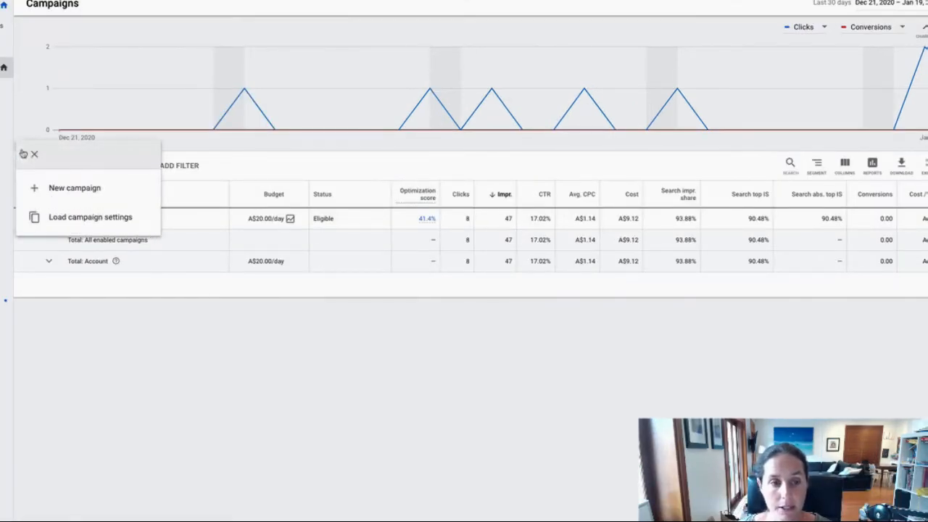
click(63, 189)
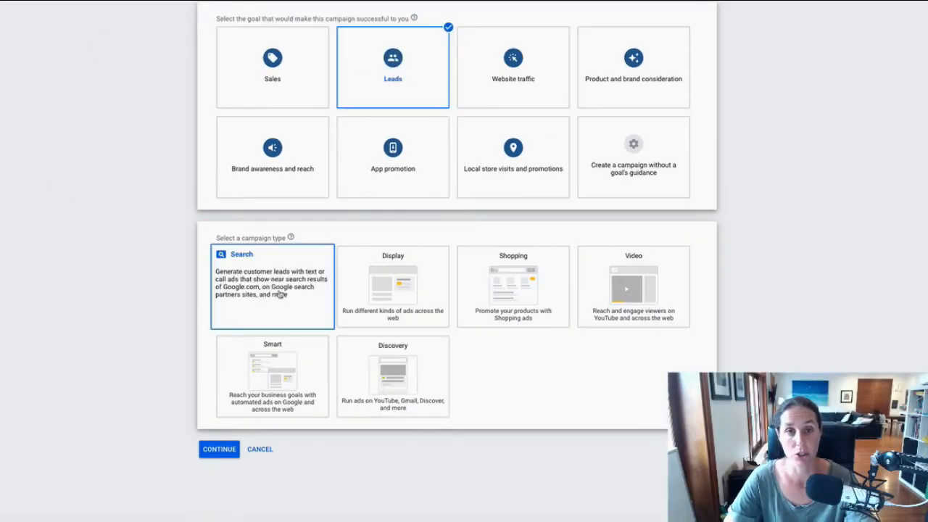
click(279, 294)
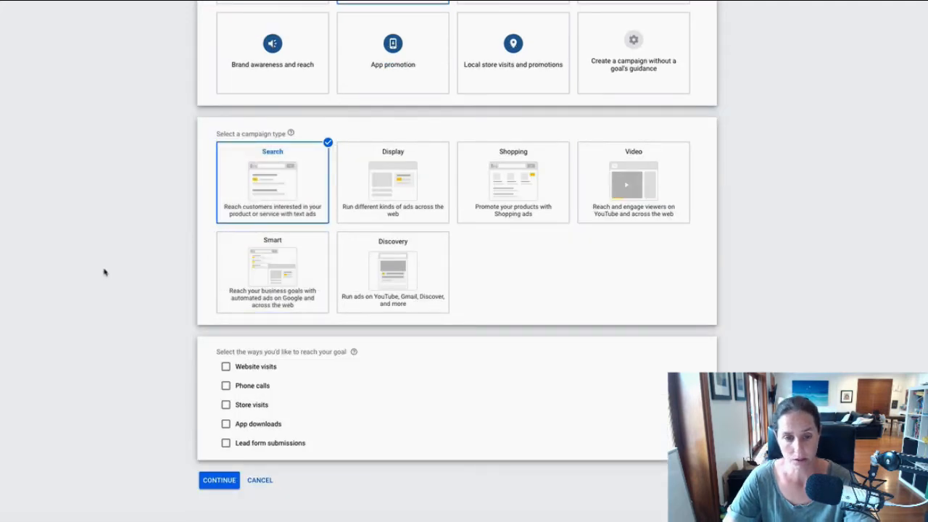
click(226, 386)
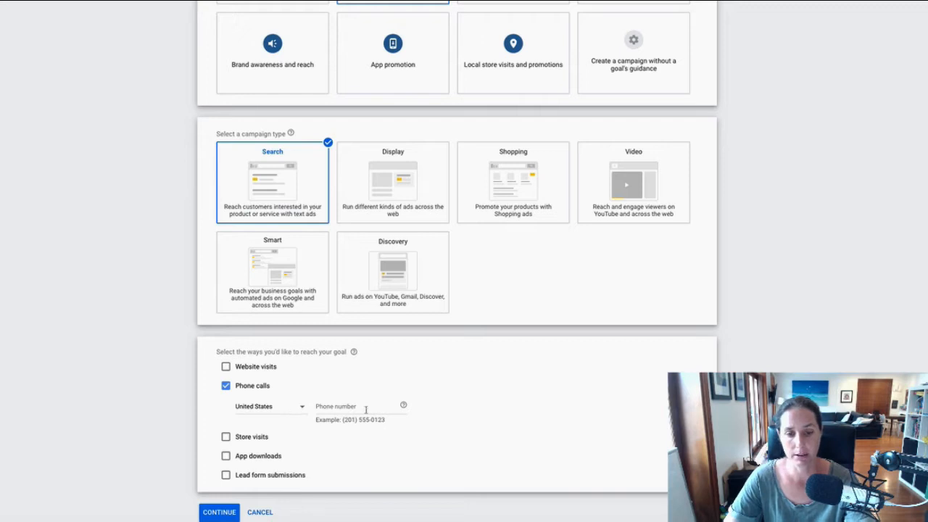
scroll(577, 414, down, 1)
click(294, 375)
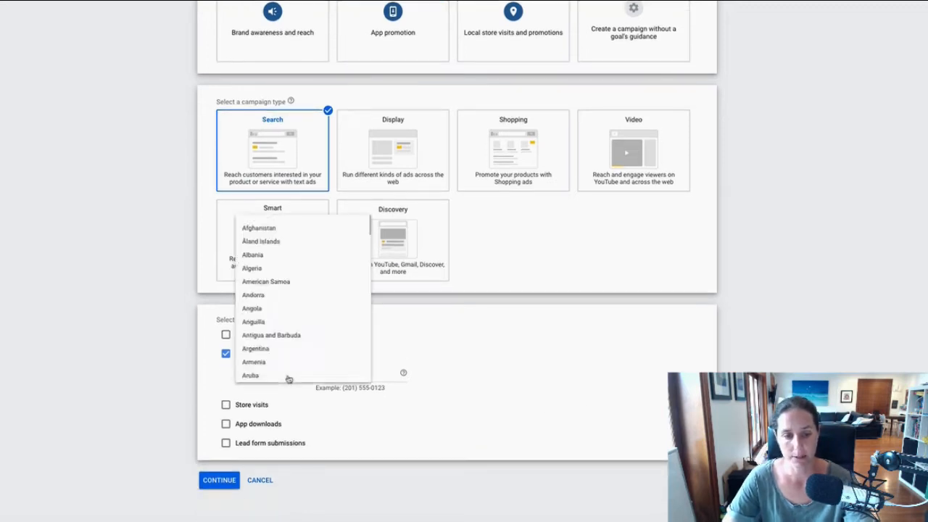
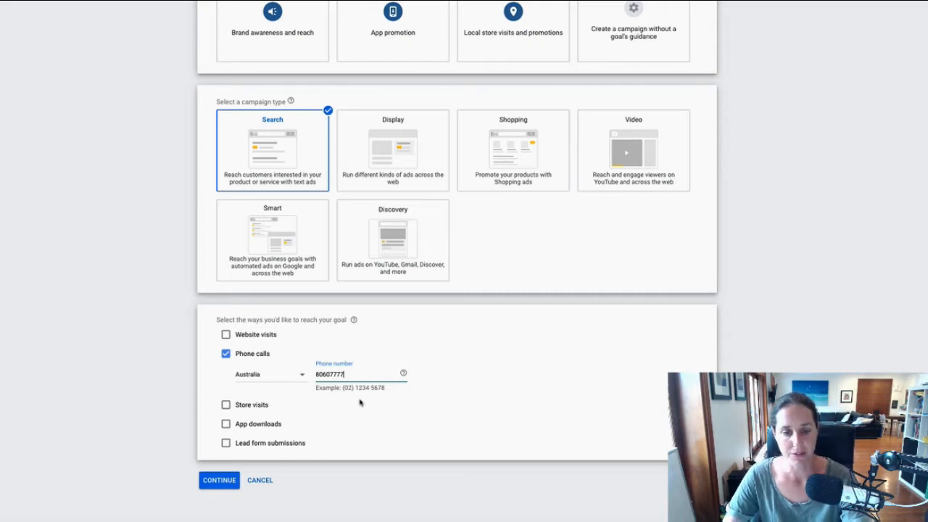
click(222, 481)
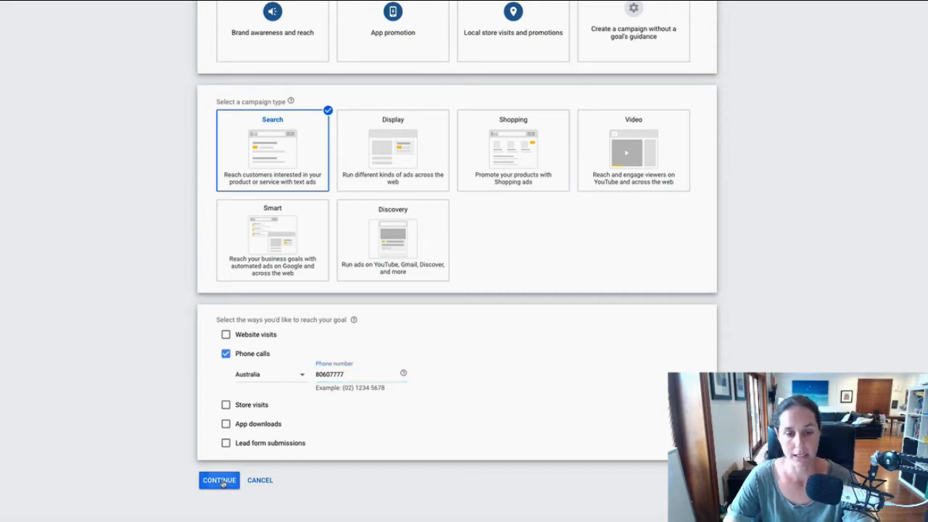
Correct the phone number into international format and continue to the campaign settings.
scroll(163, 440, down, 3)
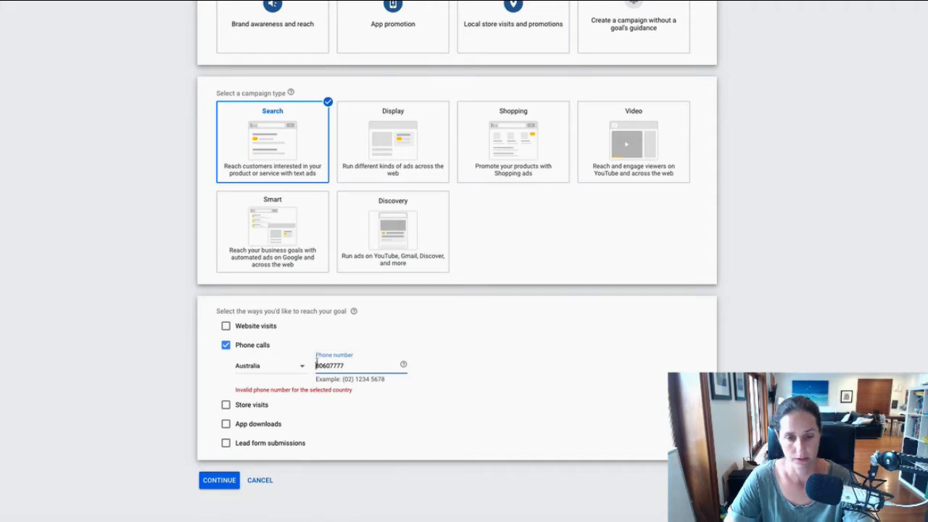
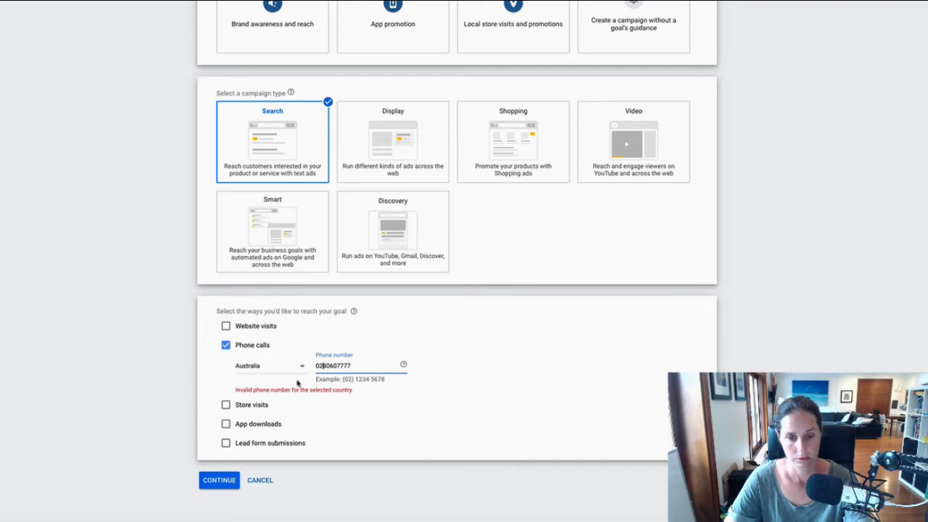
key(shift+Home)
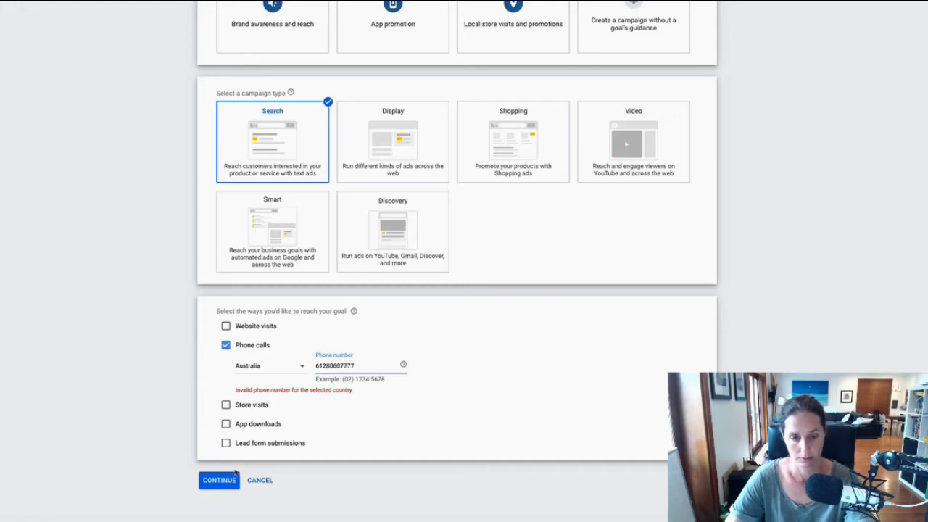
click(230, 479)
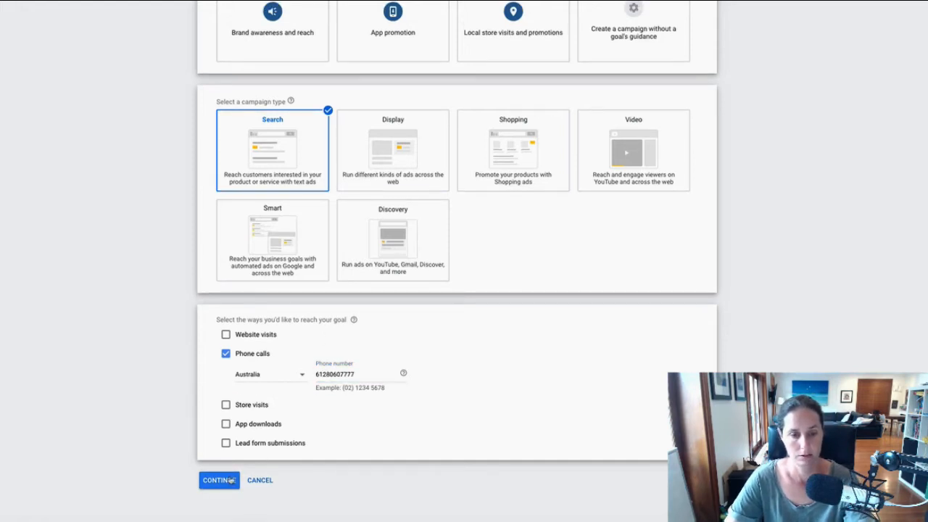
click(225, 483)
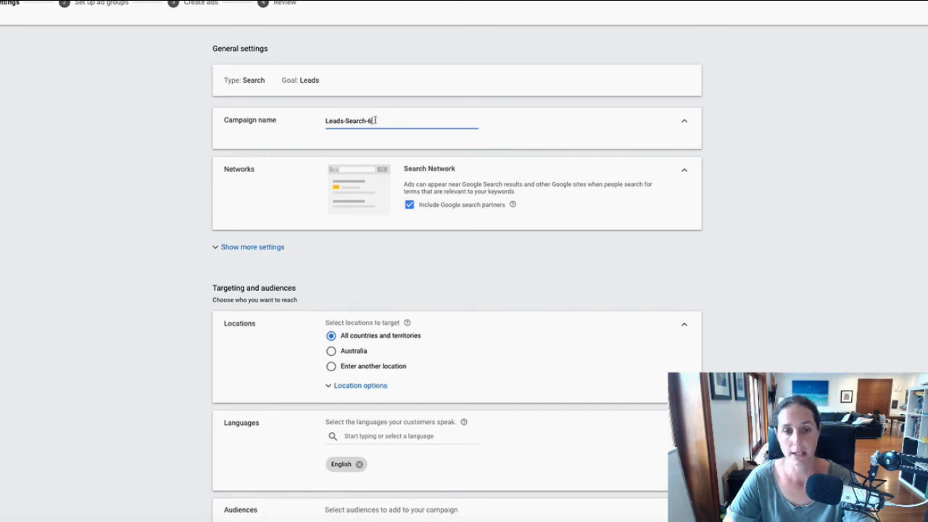
Rename the campaign 'Call Only', exclude Google search partners, and reveal the ad schedule settings.
drag(375, 120, 324, 120)
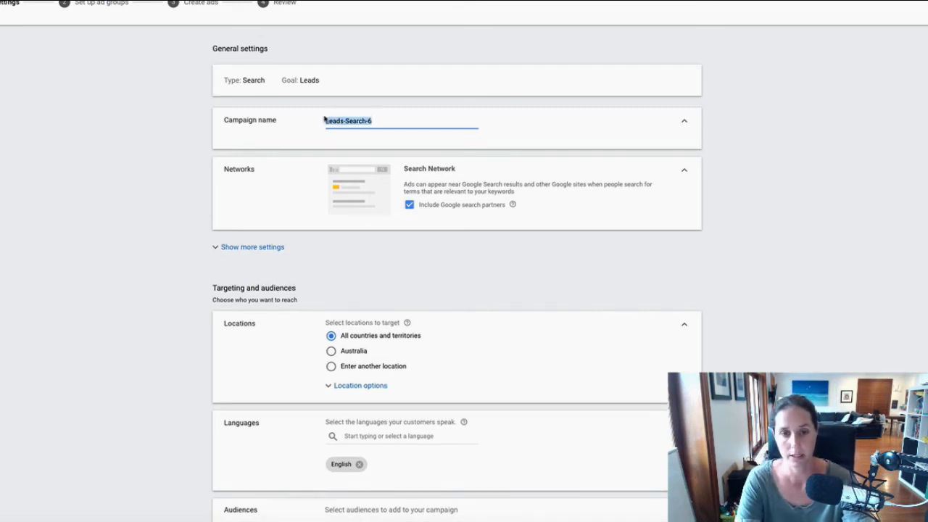
text(Call Only)
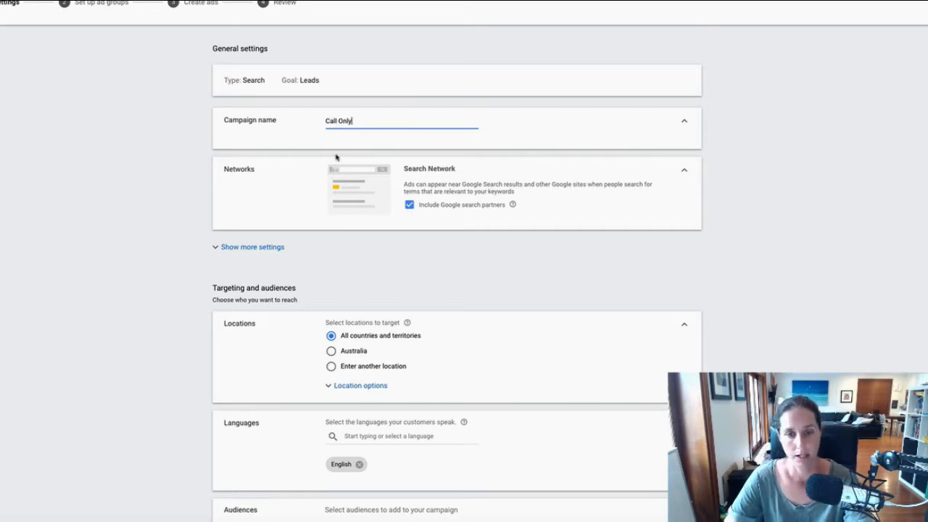
click(409, 205)
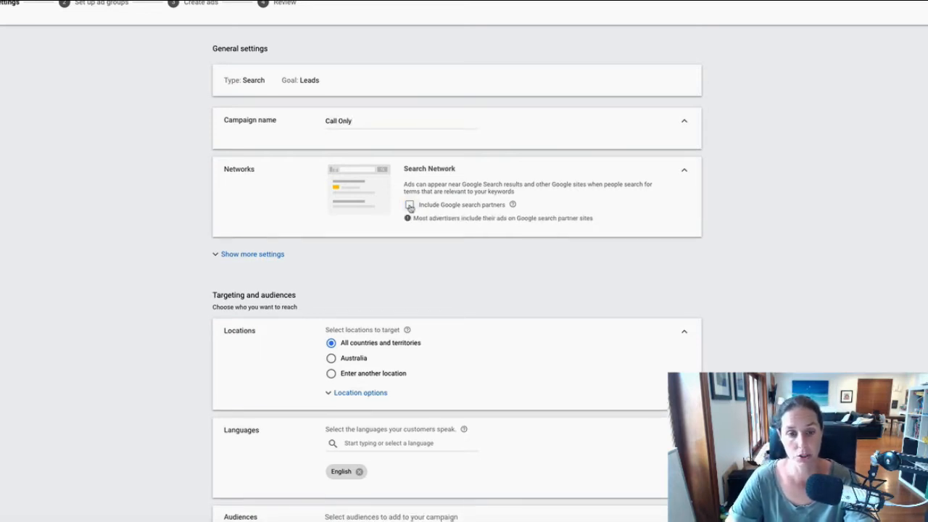
scroll(409, 206, down, 1)
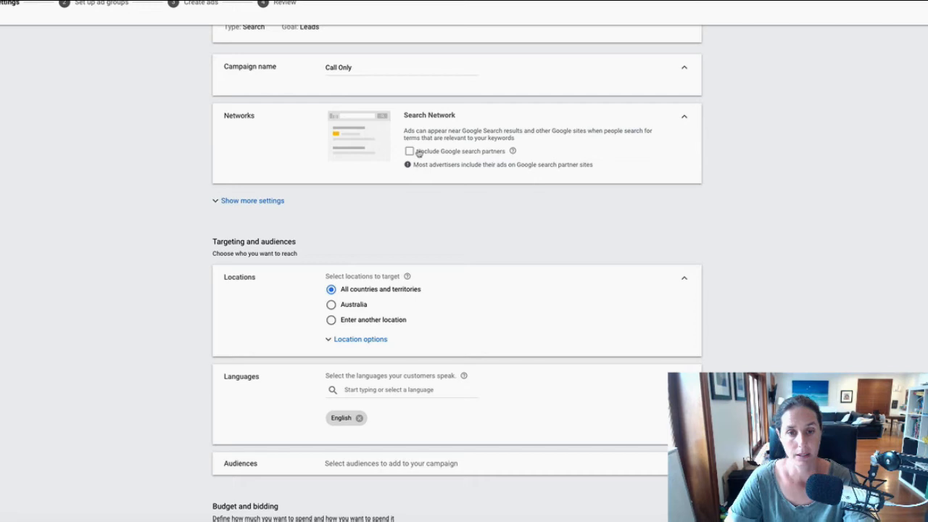
click(261, 203)
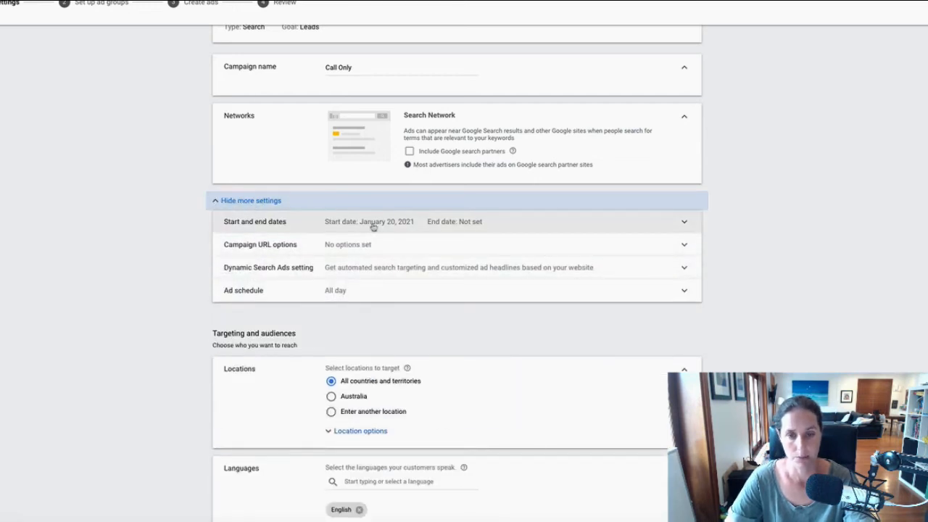
scroll(373, 226, down, 1)
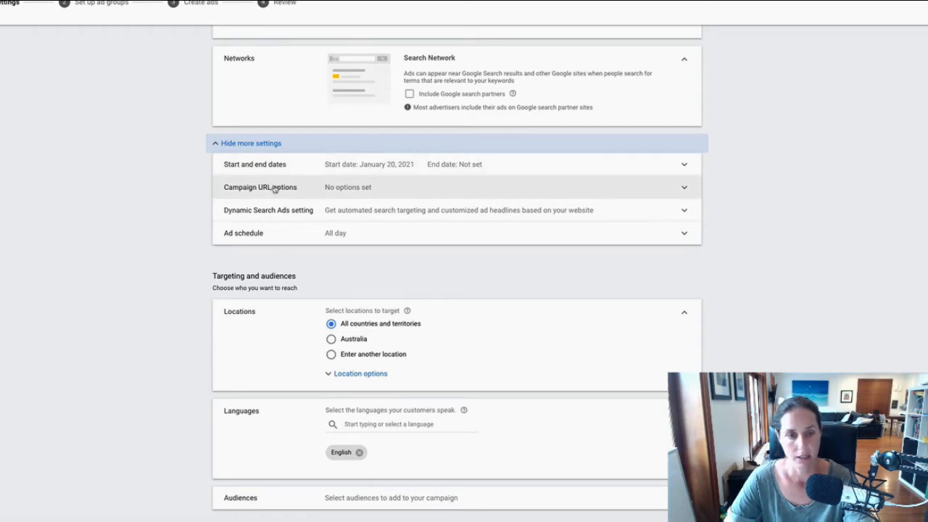
scroll(217, 199, down, 1)
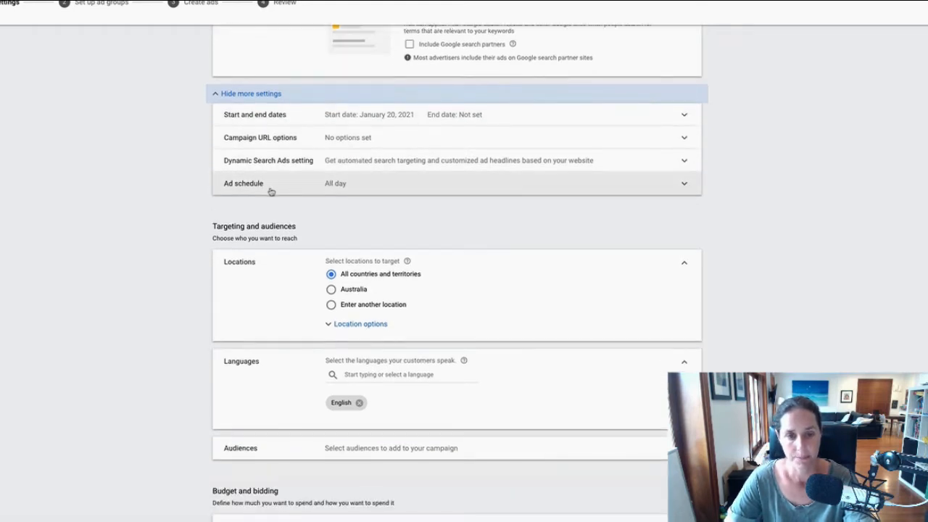
click(342, 187)
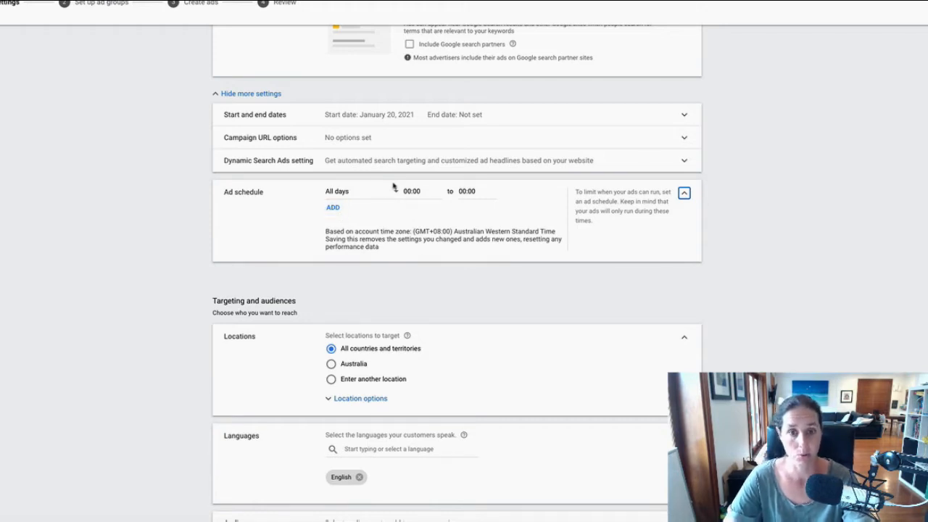
Schedule the ads for Mondays – Fridays from 09:00 to 17:00.
click(362, 194)
click(364, 217)
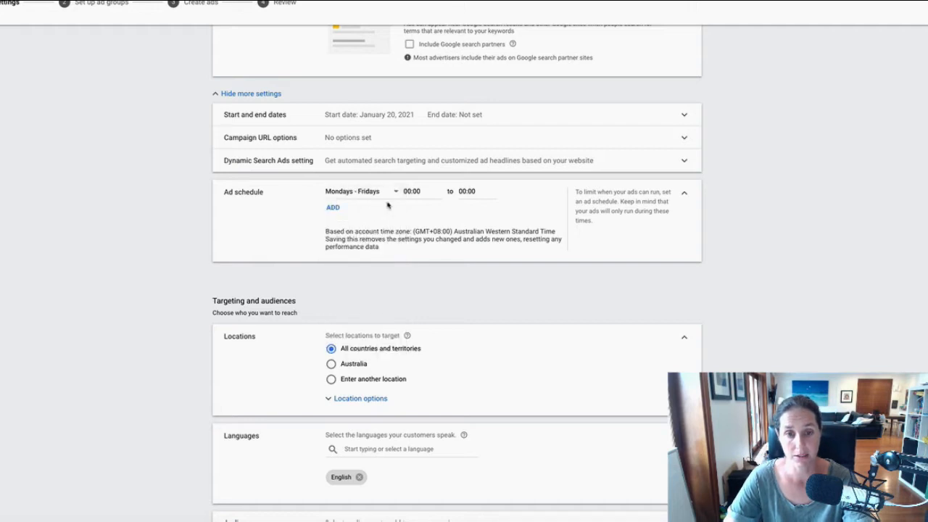
click(408, 191)
scroll(417, 281, down, 5)
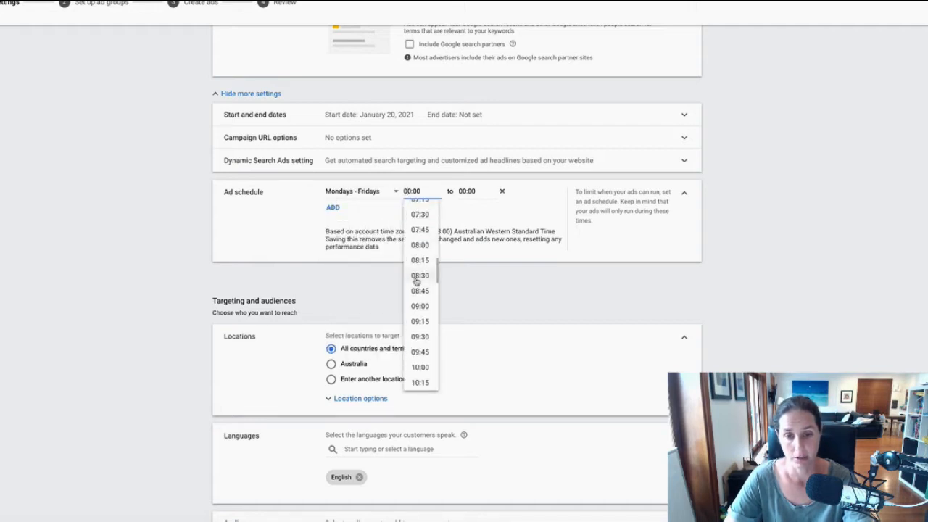
click(420, 305)
click(467, 191)
scroll(473, 305, down, 10)
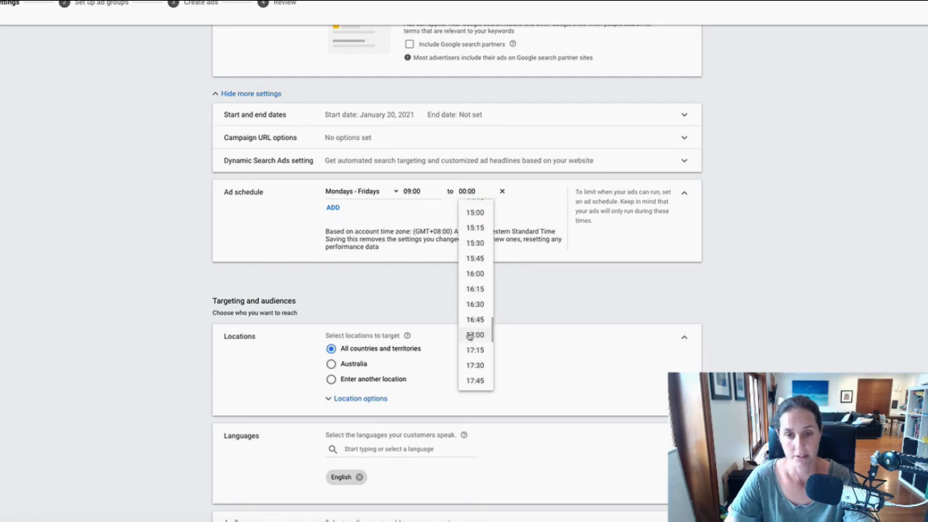
click(471, 336)
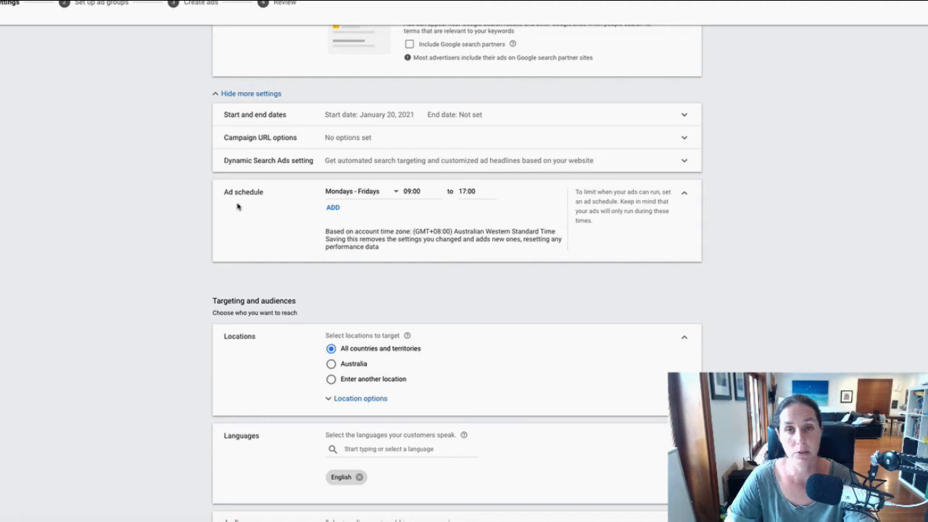
mouse_move(442, 189)
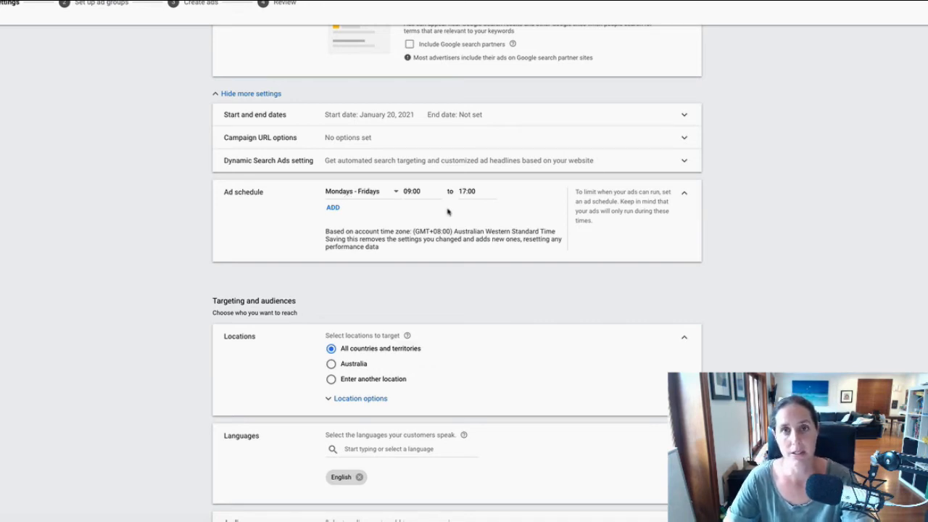
Target Sydney, New South Wales, reaching only people present in the targeted locations.
scroll(448, 210, down, 3)
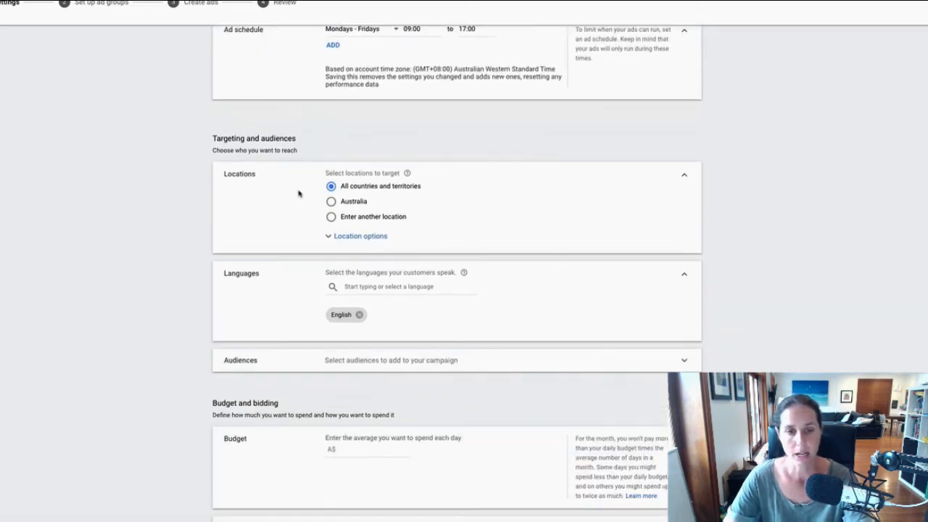
click(331, 216)
click(368, 239)
text(sydney au)
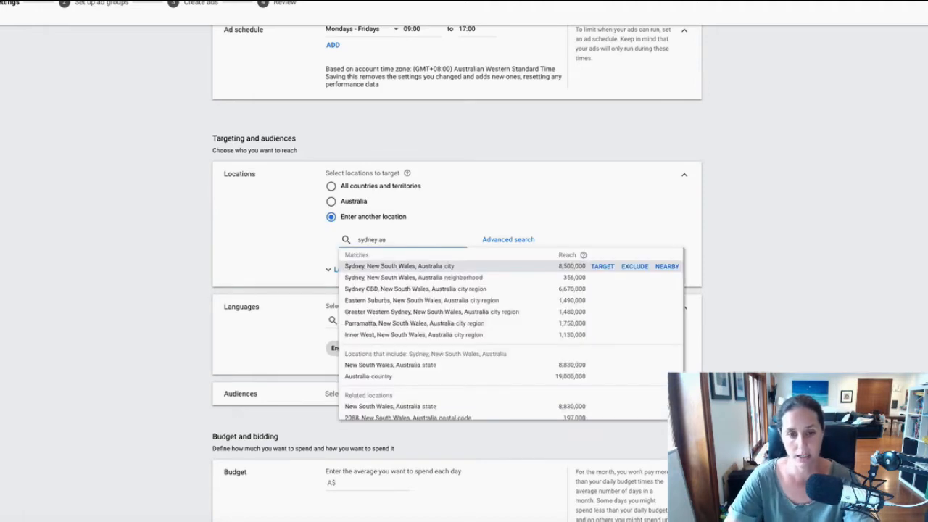
click(602, 266)
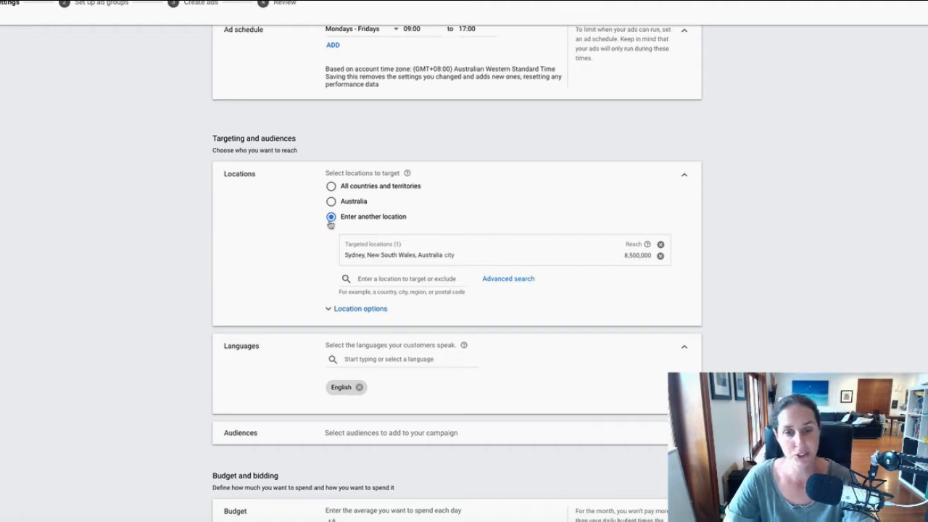
scroll(290, 246, down, 1)
click(366, 300)
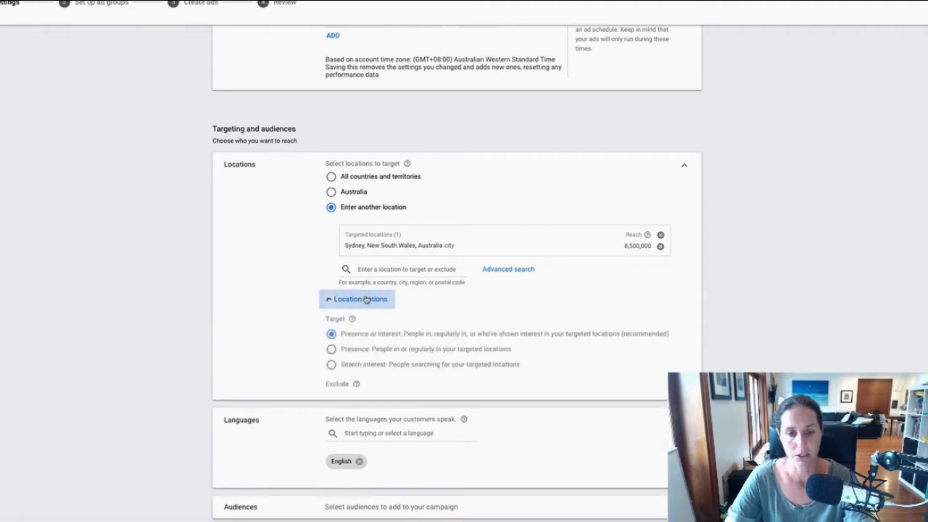
scroll(628, 348, down, 2)
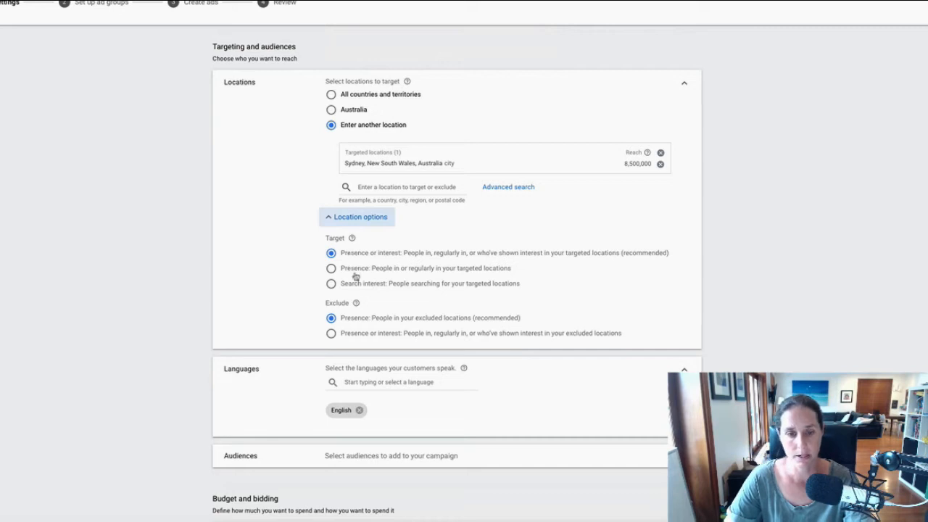
click(332, 268)
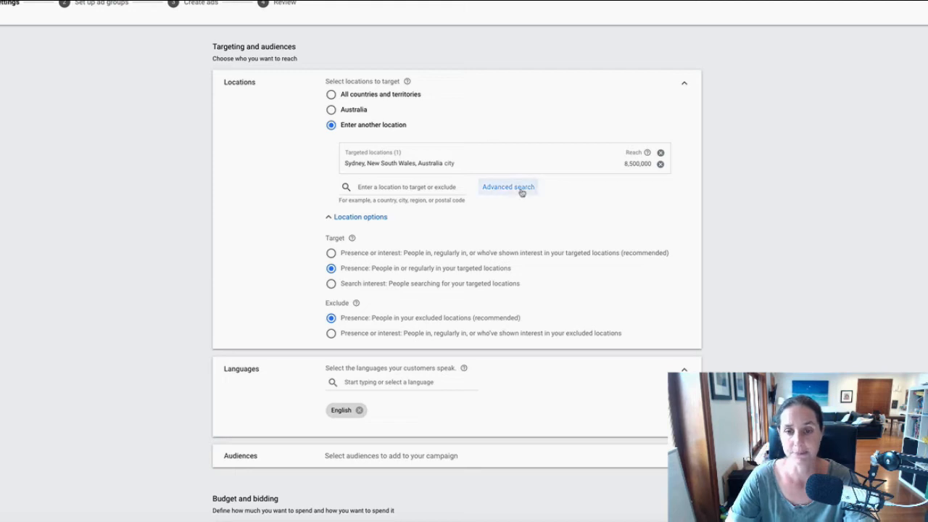
Add Melbourne as a targeted location, then remove it again.
click(385, 187)
text(melb)
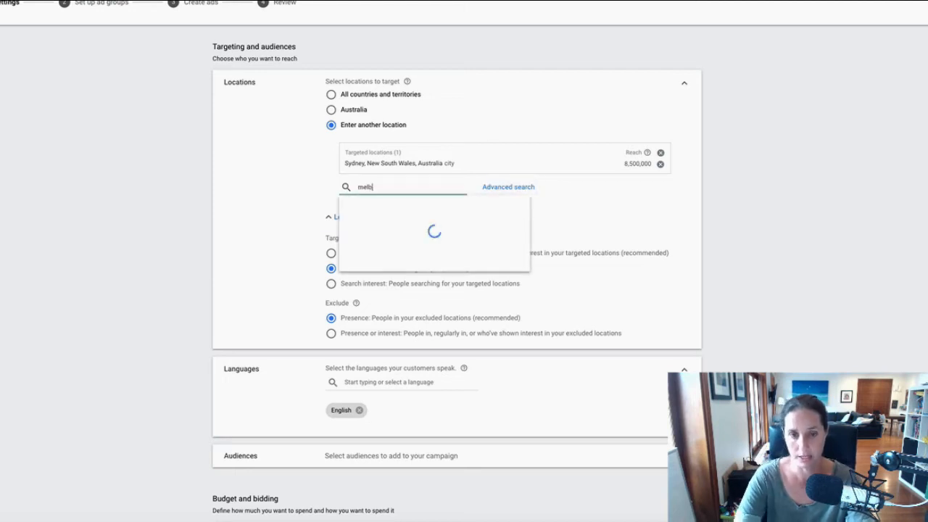
click(602, 214)
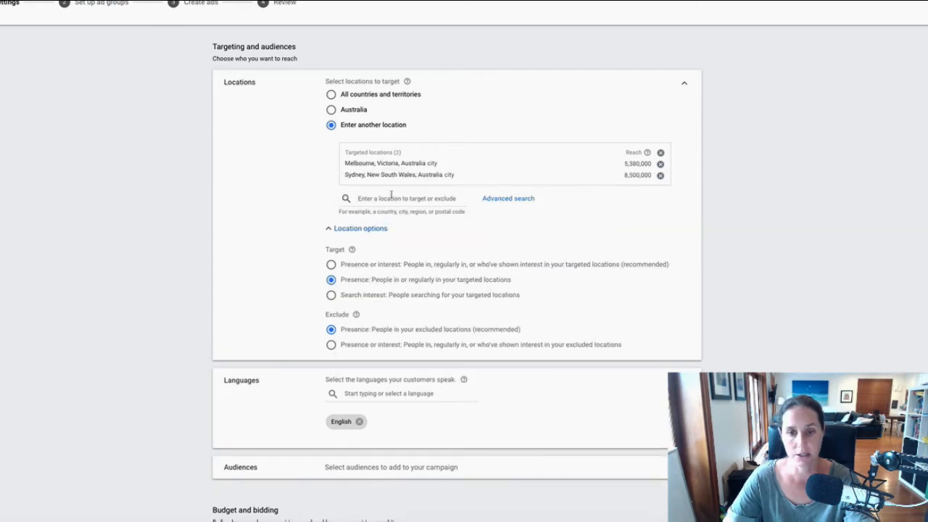
click(661, 164)
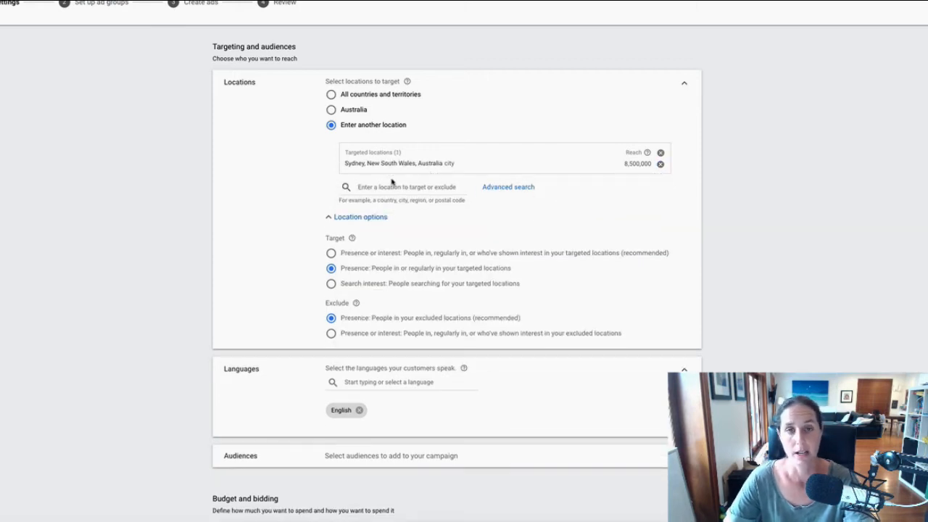
Try a 20 mi radius around Sydney NSW, then remove it and cancel the radius dialog.
click(497, 187)
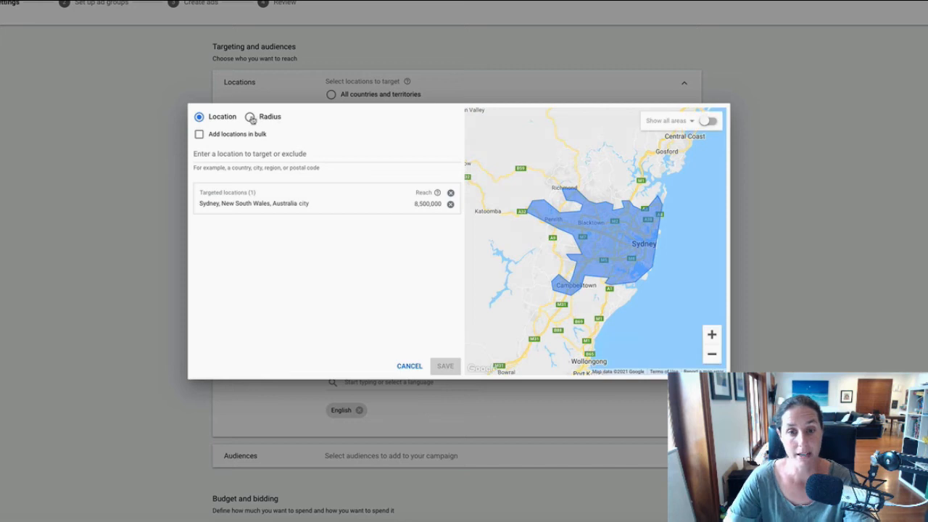
click(249, 116)
click(249, 153)
text(sydney)
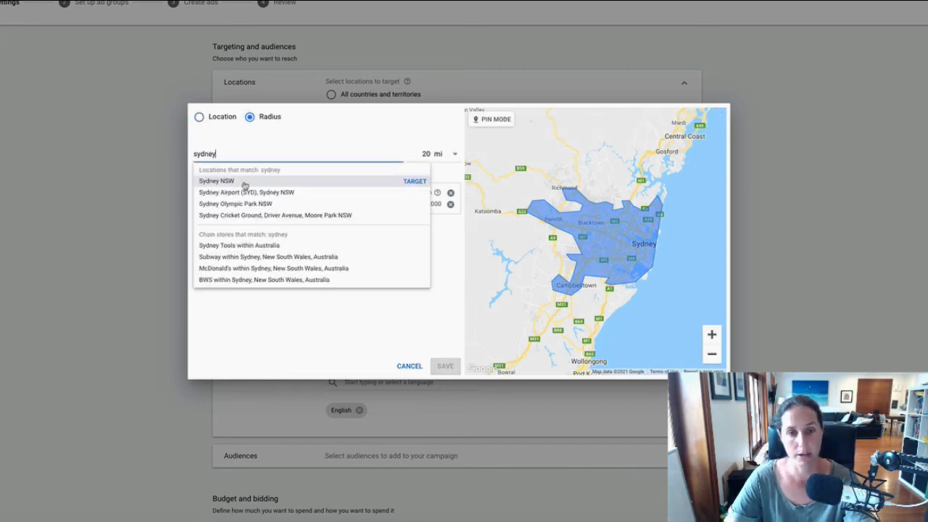
click(414, 181)
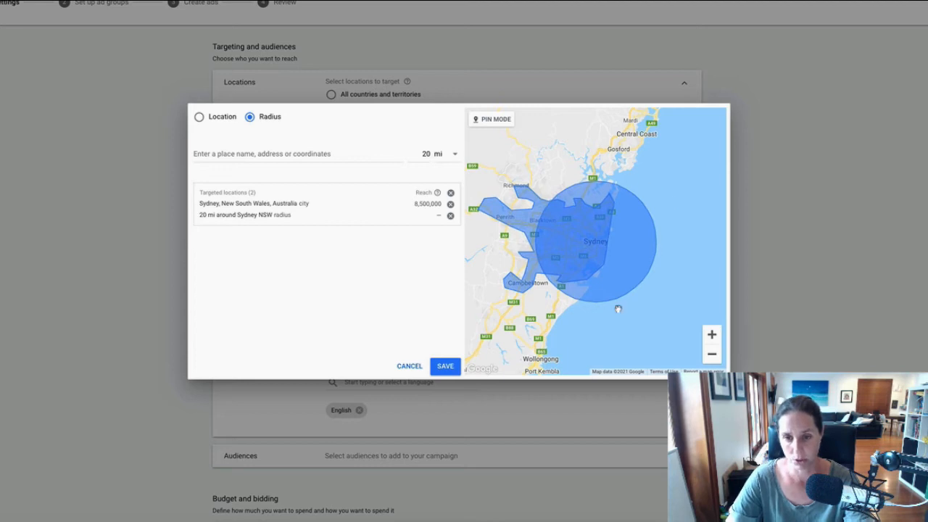
click(450, 215)
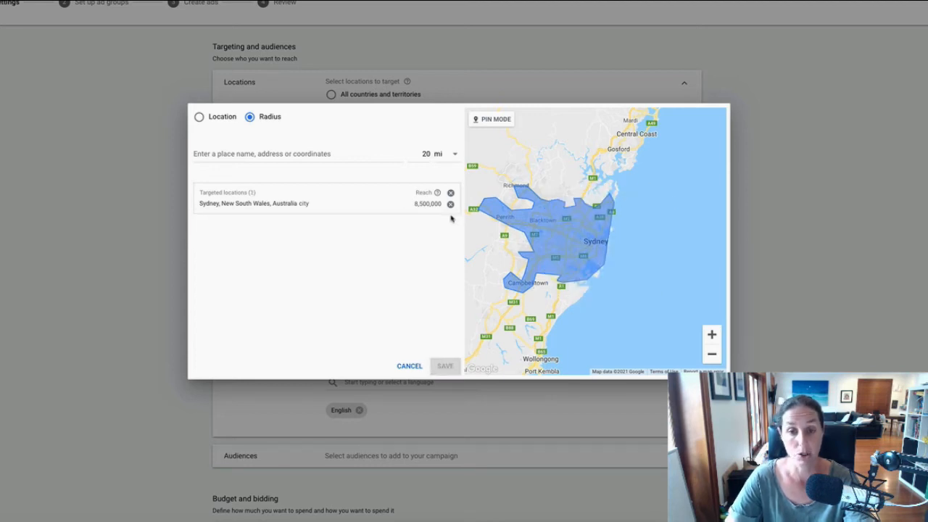
click(422, 369)
Scroll to the A$5.00 daily budget and keep Conversions as the bidding focus.
scroll(91, 272, down, 5)
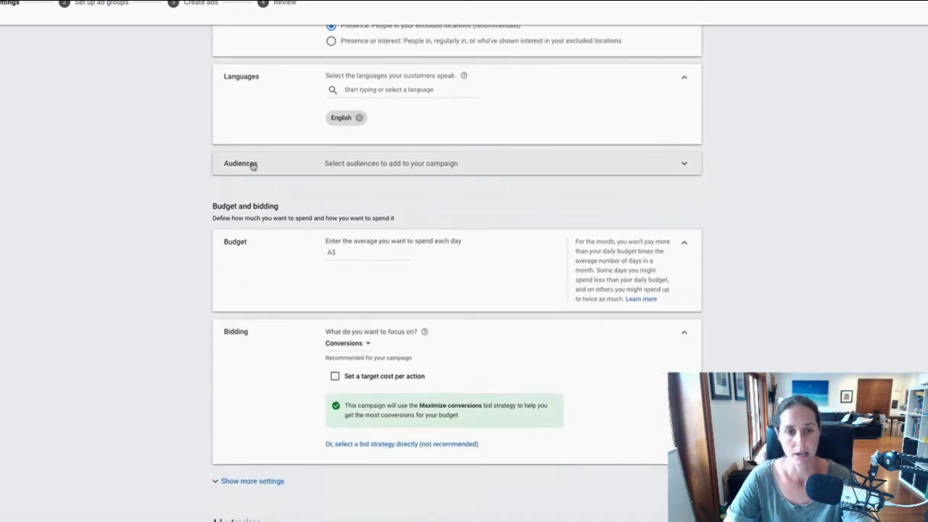
scroll(252, 165, down, 1)
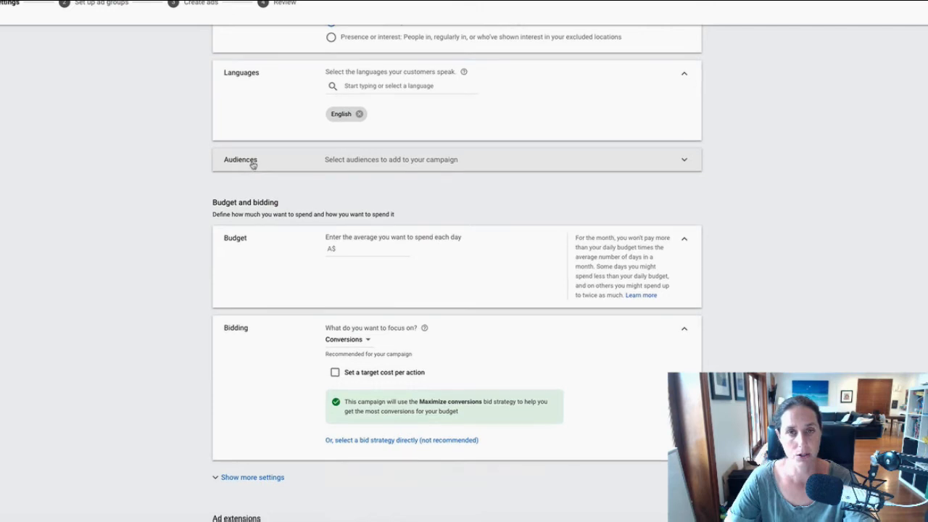
scroll(154, 178, down, 1)
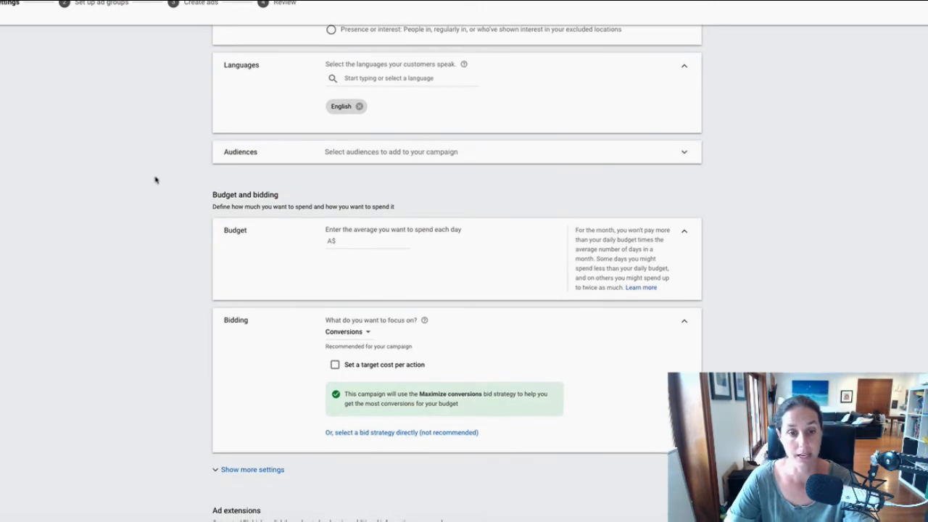
scroll(154, 179, down, 1)
scroll(155, 179, down, 3)
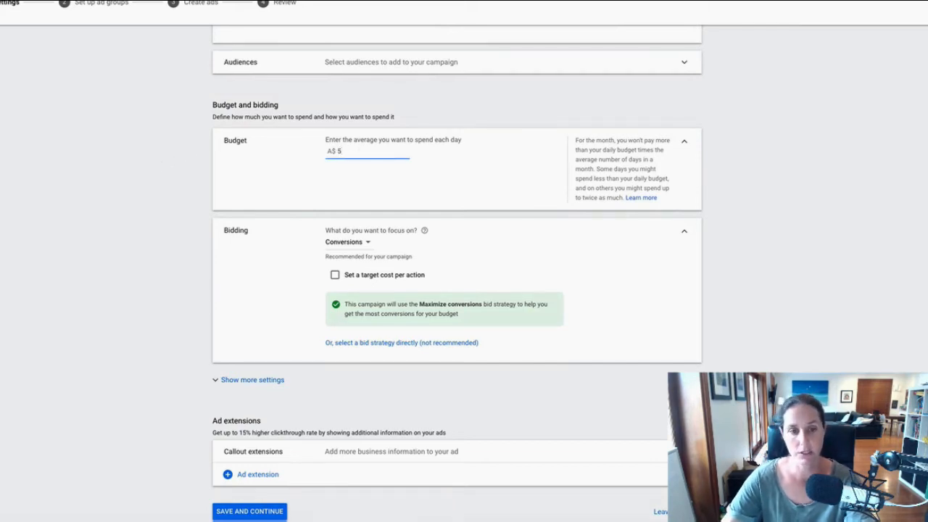
scroll(360, 159, down, 1)
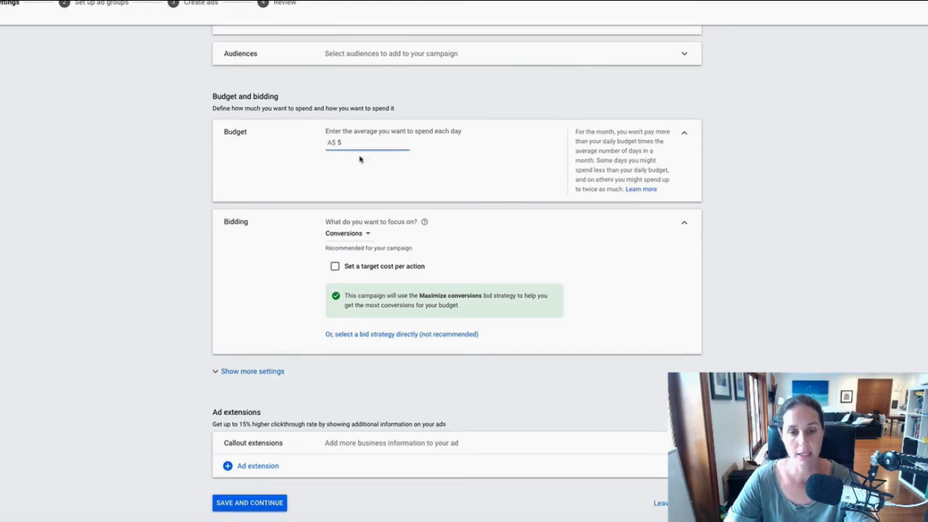
click(349, 235)
click(296, 266)
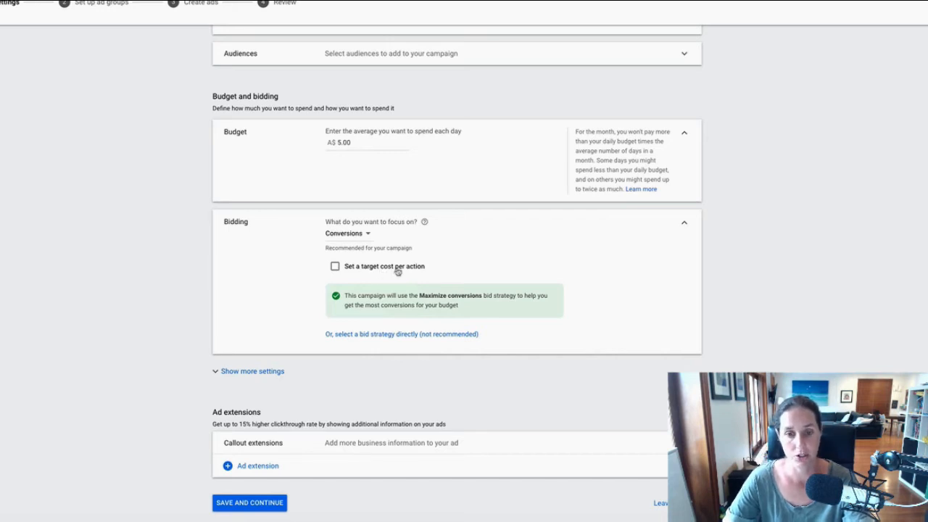
Switch the bid strategy to Manual CPC with Enhanced CPC turned off.
click(389, 335)
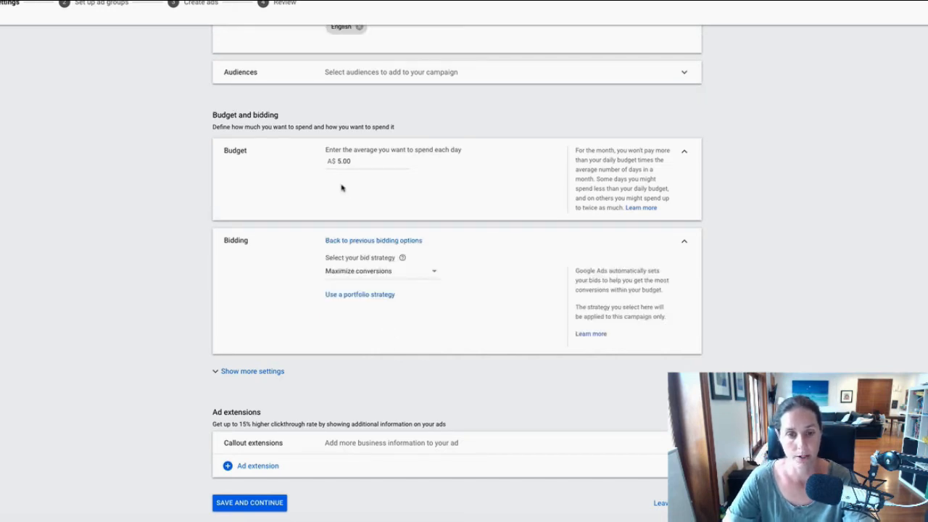
click(354, 271)
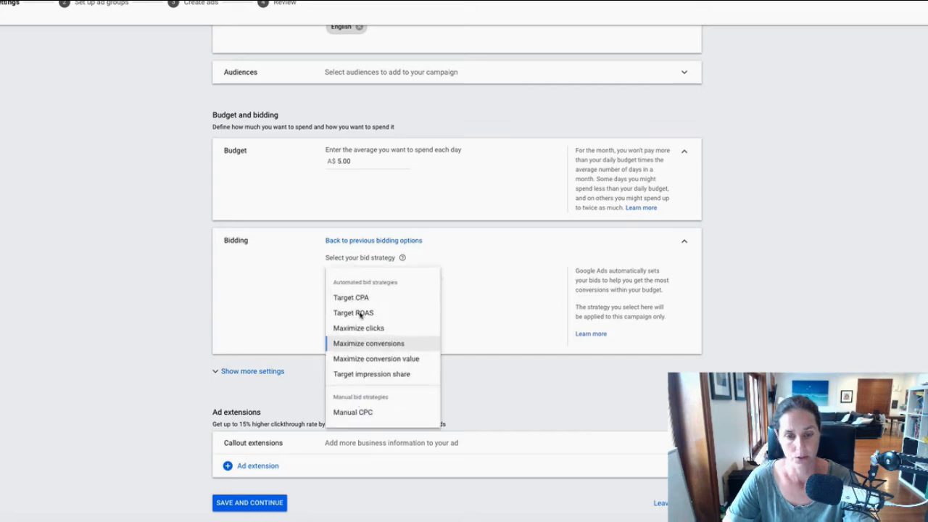
click(355, 414)
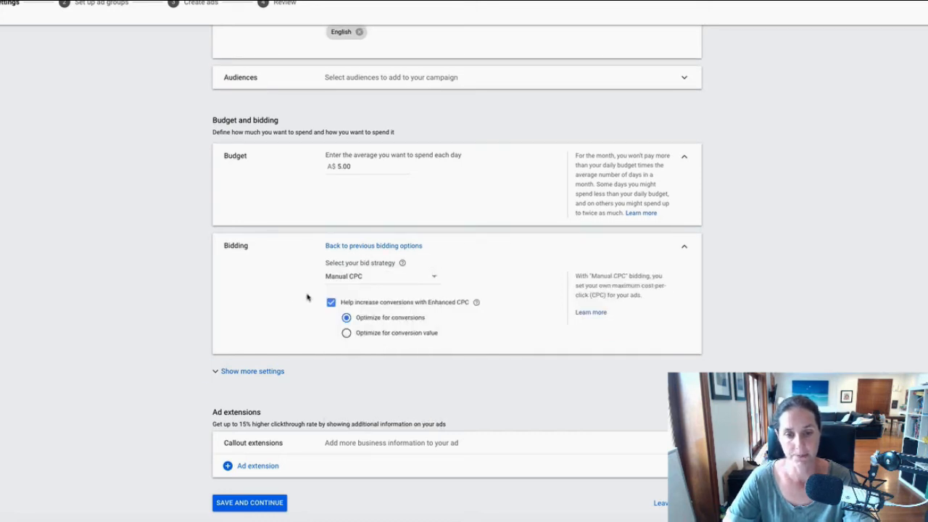
click(331, 303)
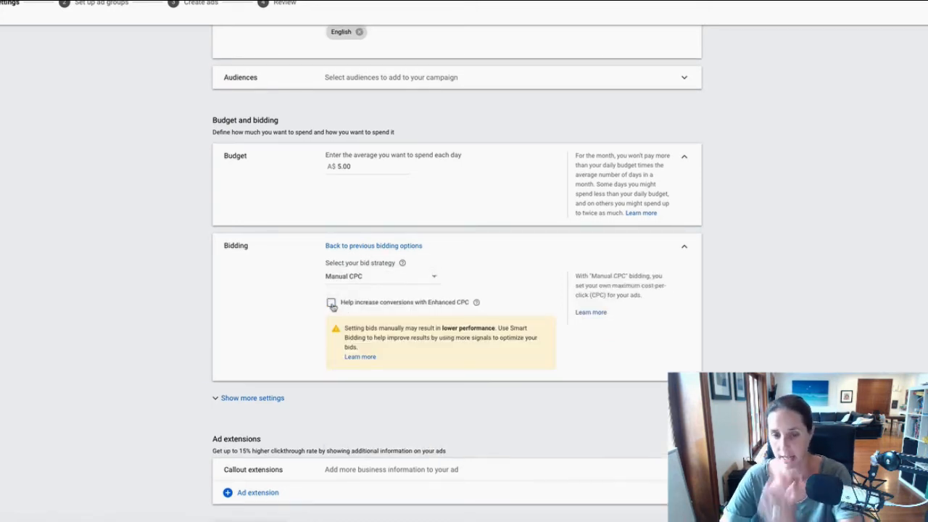
Reveal the additional settings, keep Manual CPC as the bid strategy, and save the campaign.
scroll(255, 311, down, 1)
click(268, 371)
scroll(100, 319, down, 1)
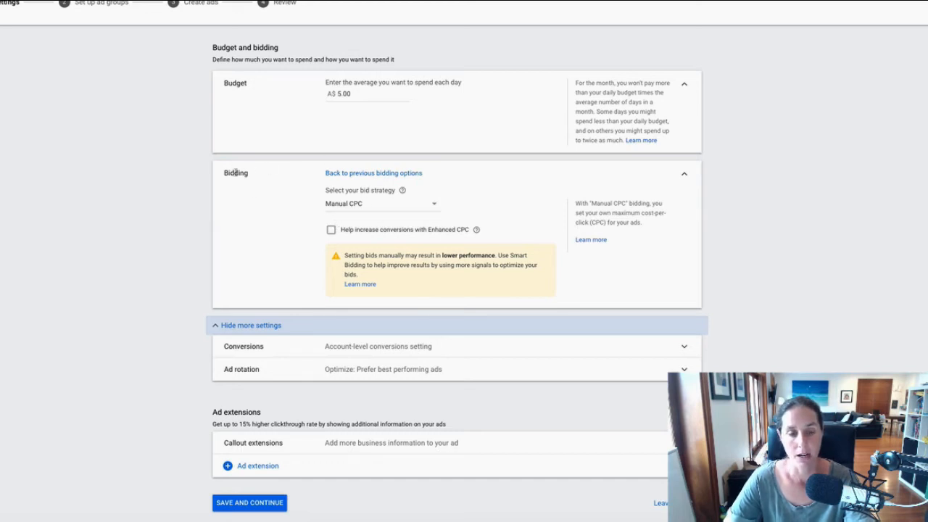
click(360, 206)
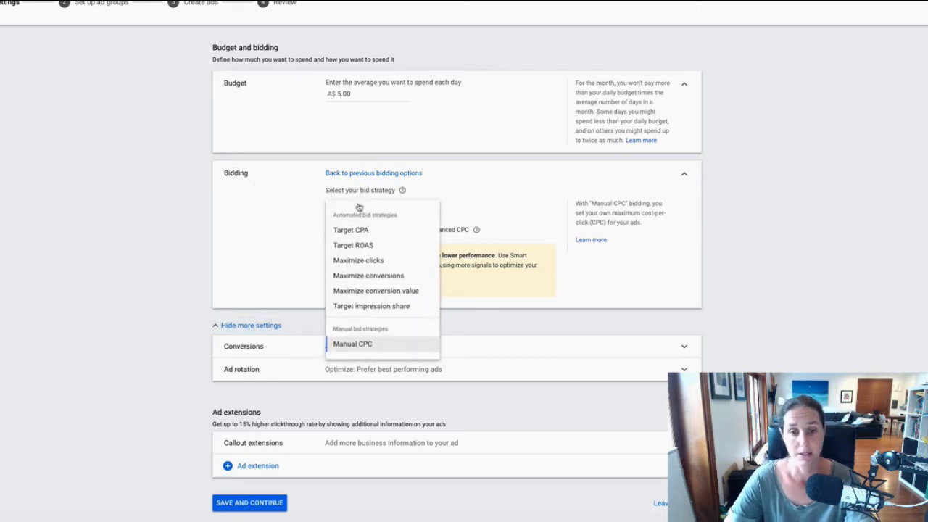
mouse_move(347, 230)
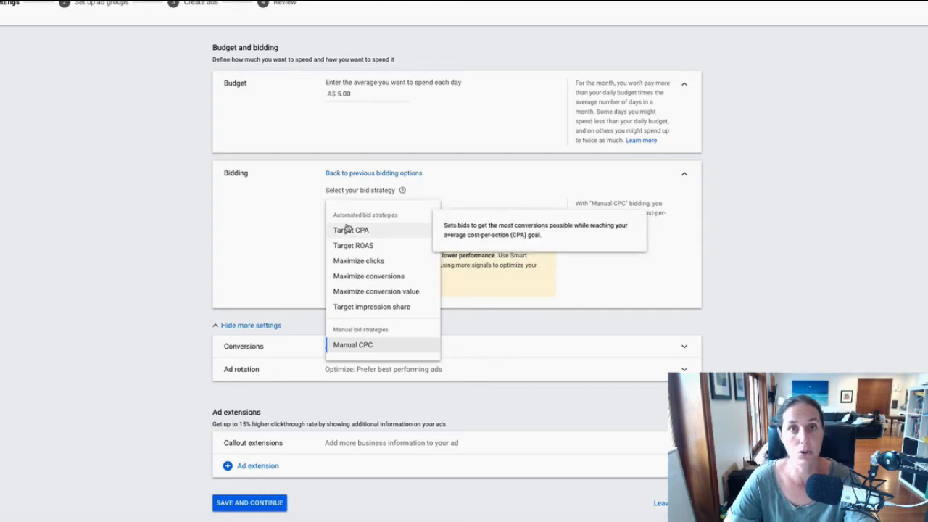
click(257, 244)
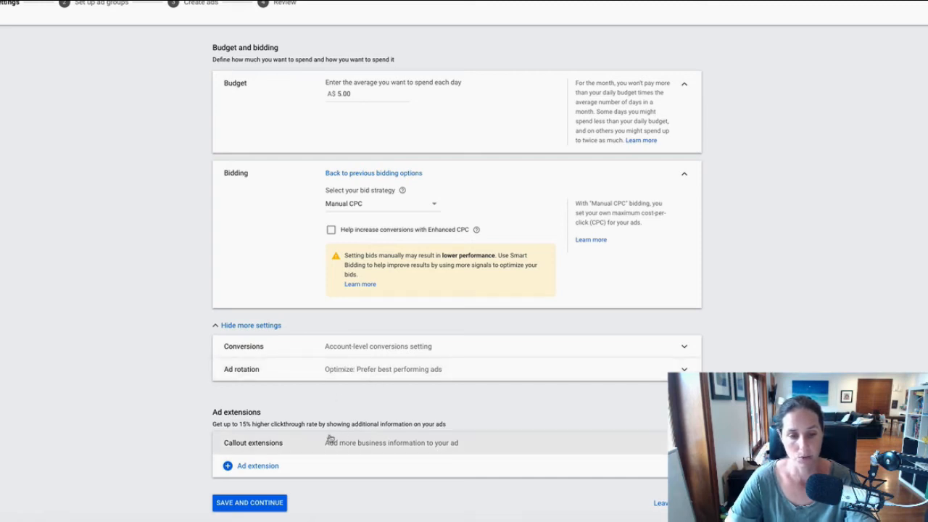
click(256, 505)
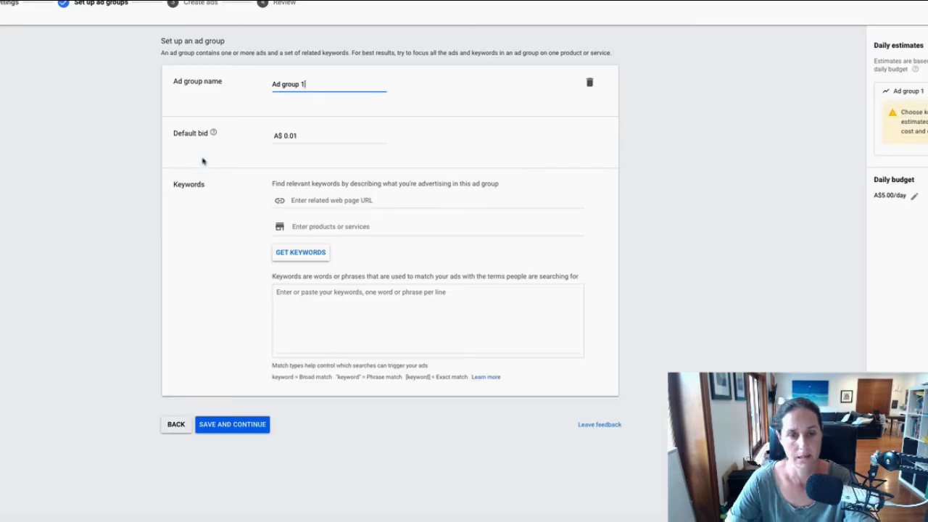
Rename the ad group 'dentist sydney' and change its default bid from 0.01 to A$4.
drag(305, 84, 263, 86)
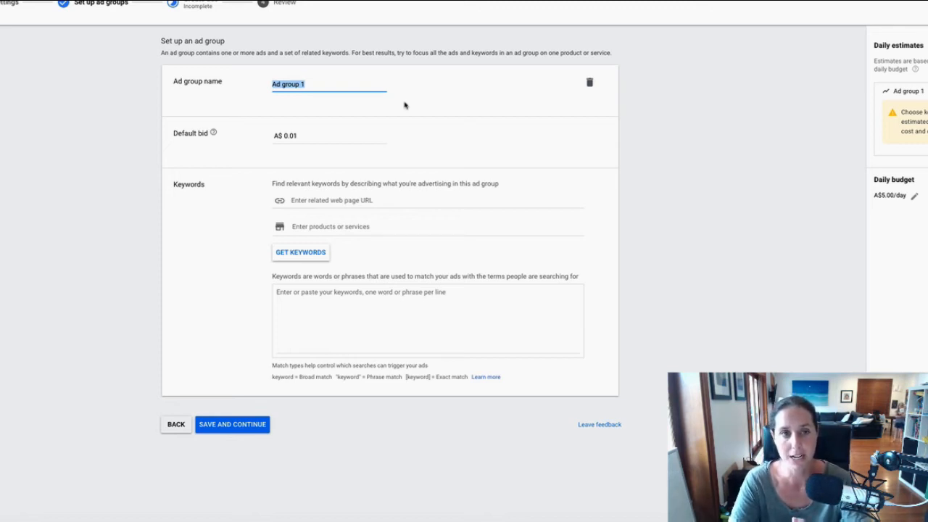
text(den)
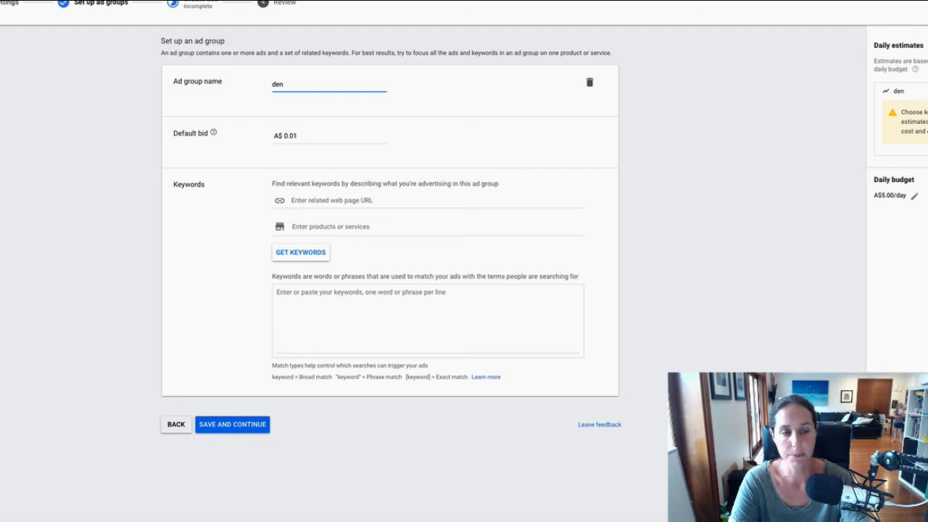
text(tist sydney)
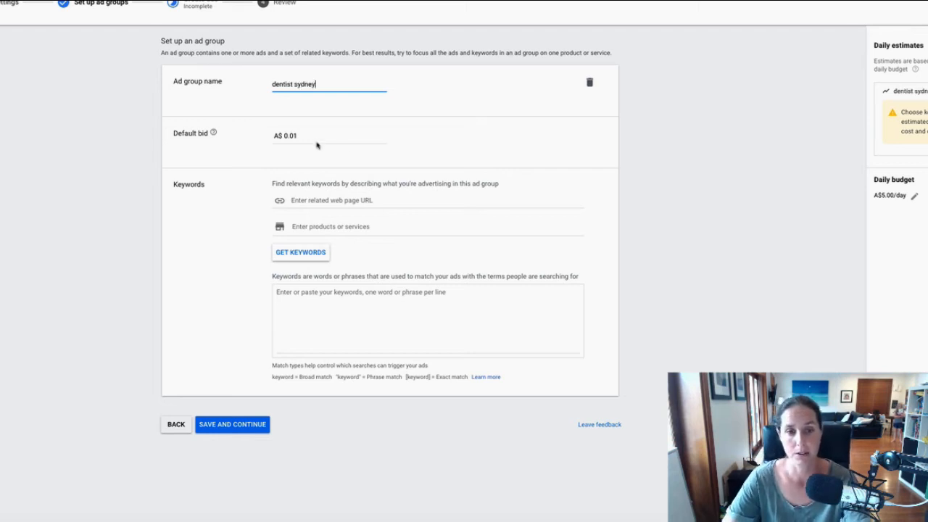
click(315, 134)
drag(310, 136, 269, 138)
text(4)
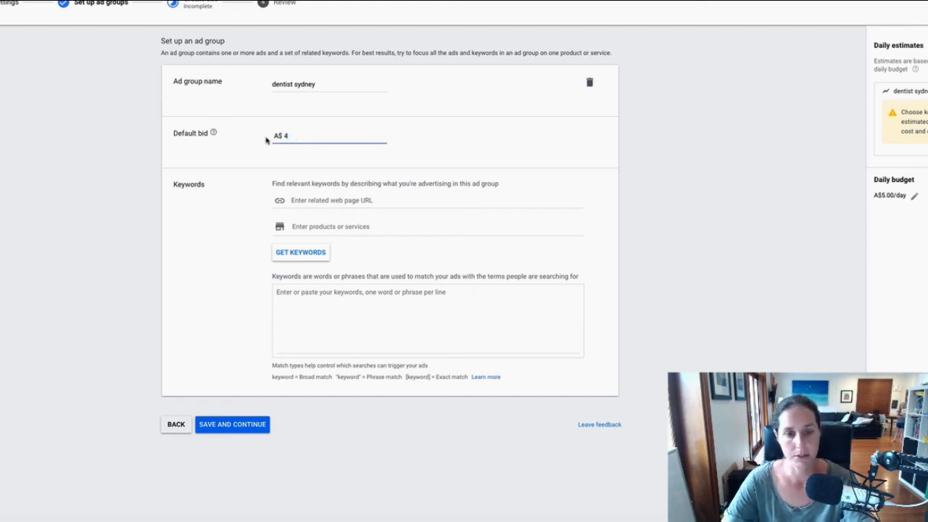
click(313, 296)
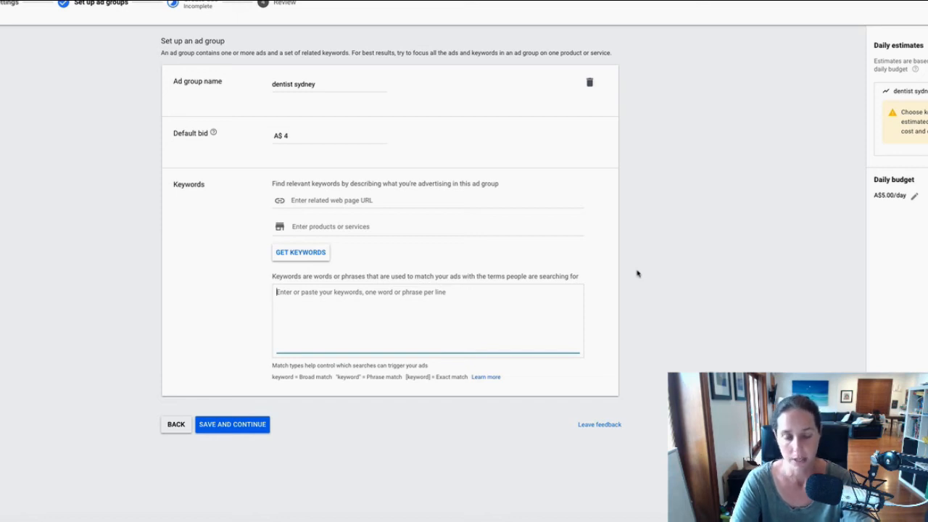
Enter the keywords '+dentist +sydney' and '+dentist +bondi', then save the ad group.
text(+denti)
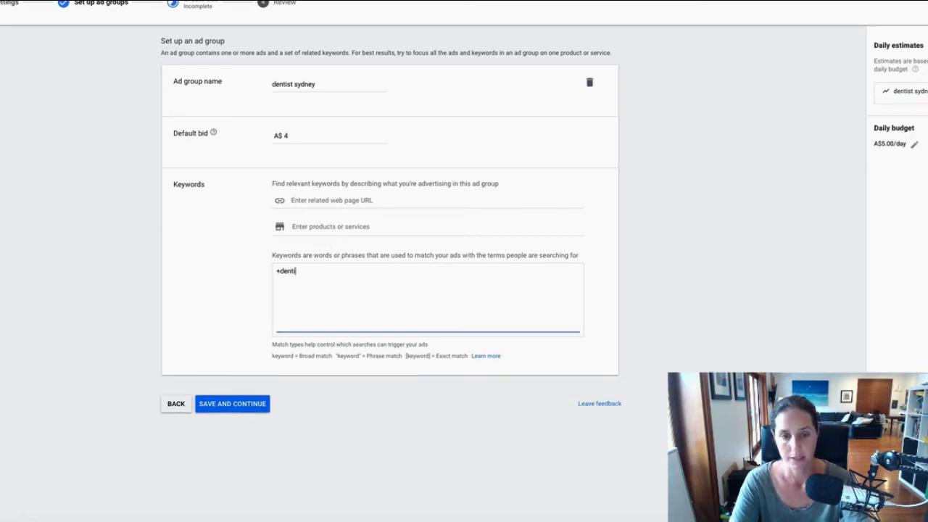
text(st +sydney)
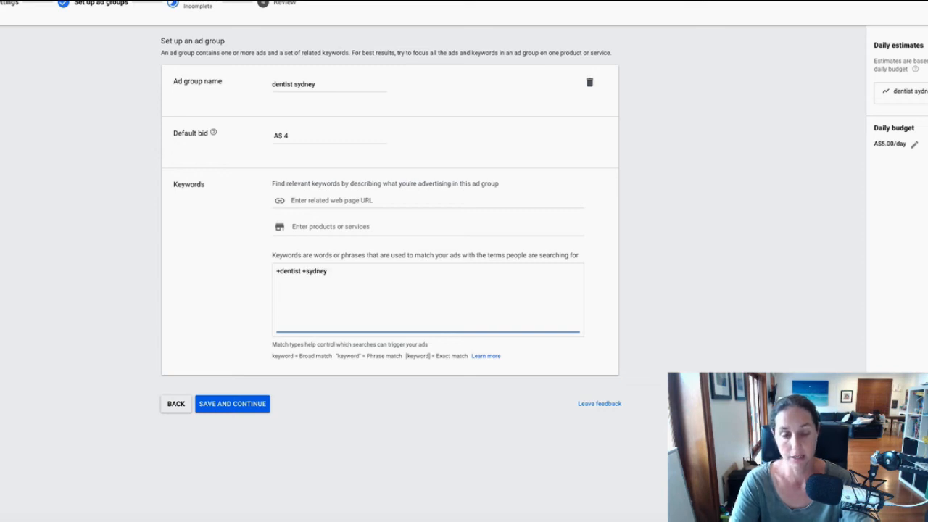
key(Return)
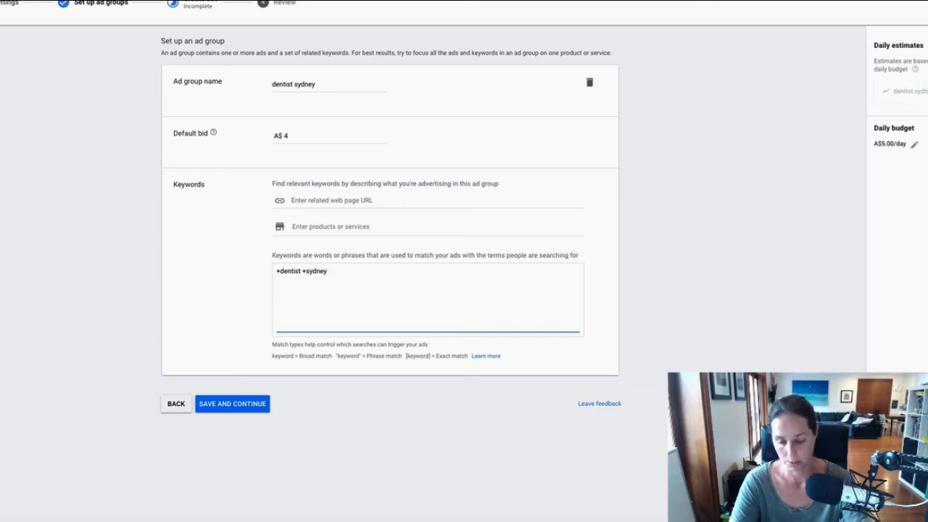
text(+dentist +bondi)
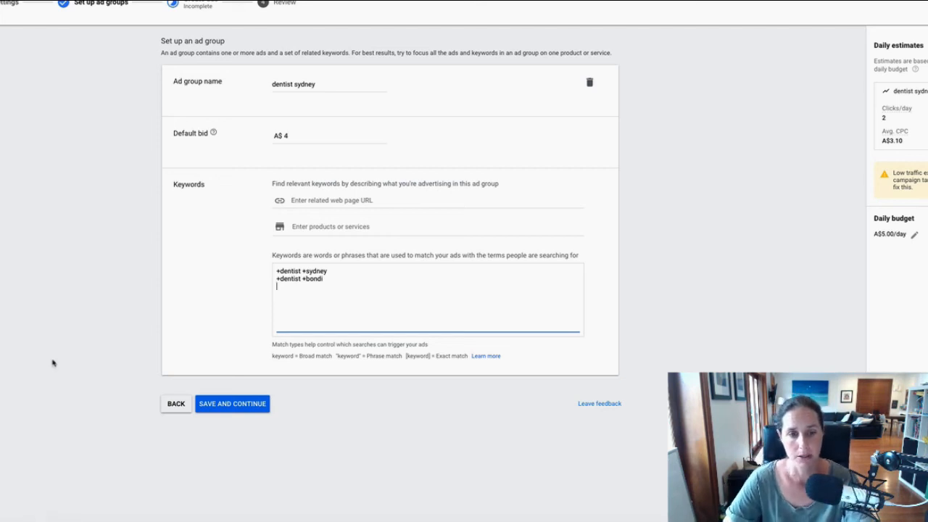
click(224, 406)
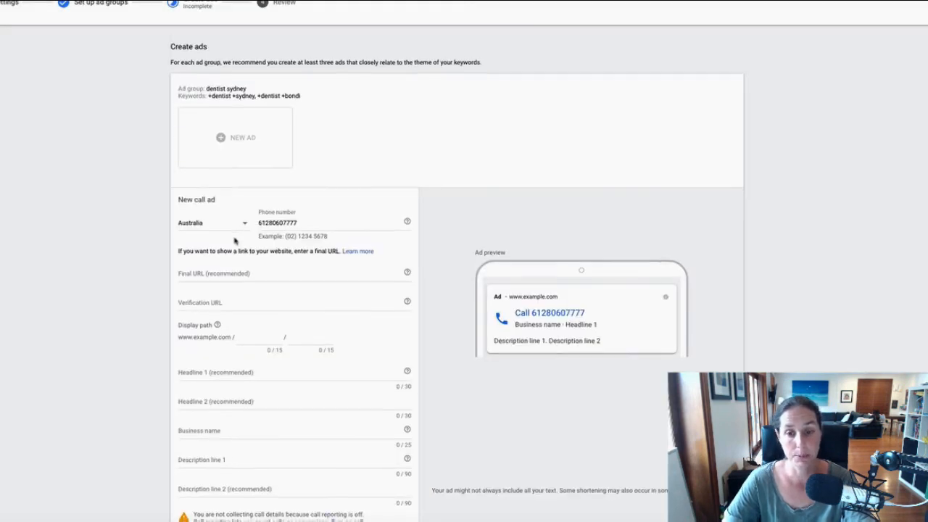
Set the ad's final URL to teachtraffic.com, replacing the initial dentistsydney.com.au.
scroll(234, 239, down, 1)
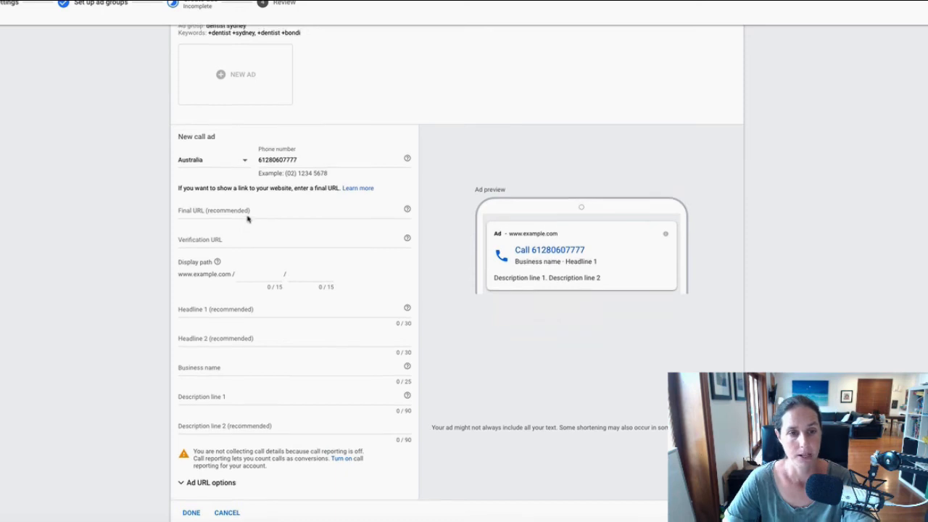
scroll(247, 210, up, 1)
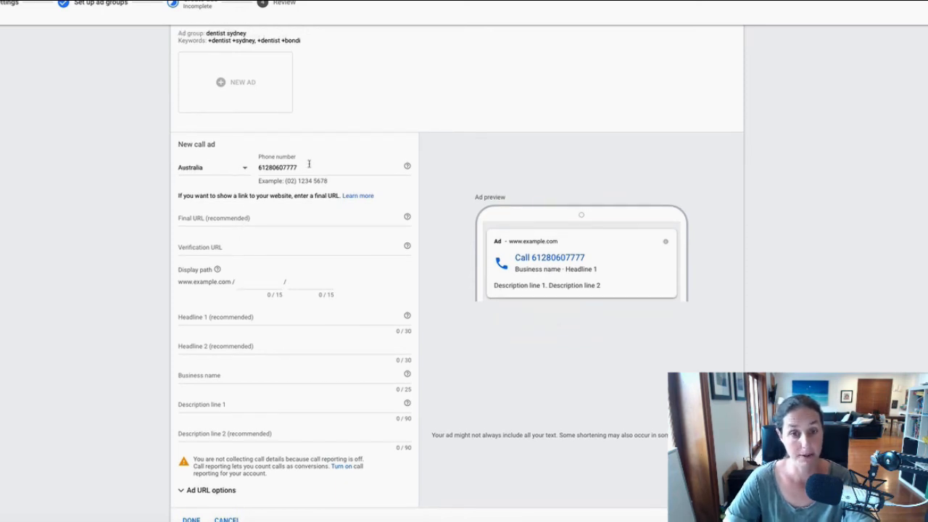
scroll(309, 164, down, 1)
click(216, 204)
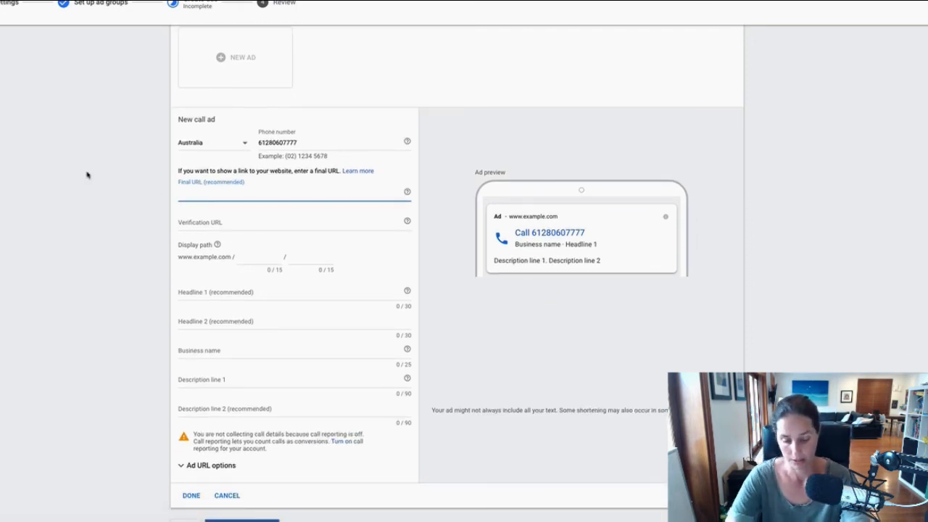
text(dentist)
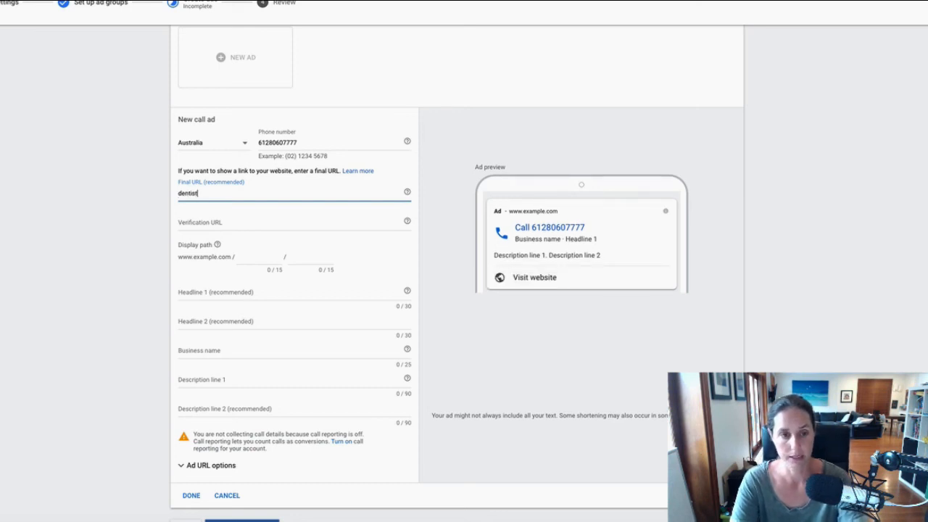
text(sydney.com.au)
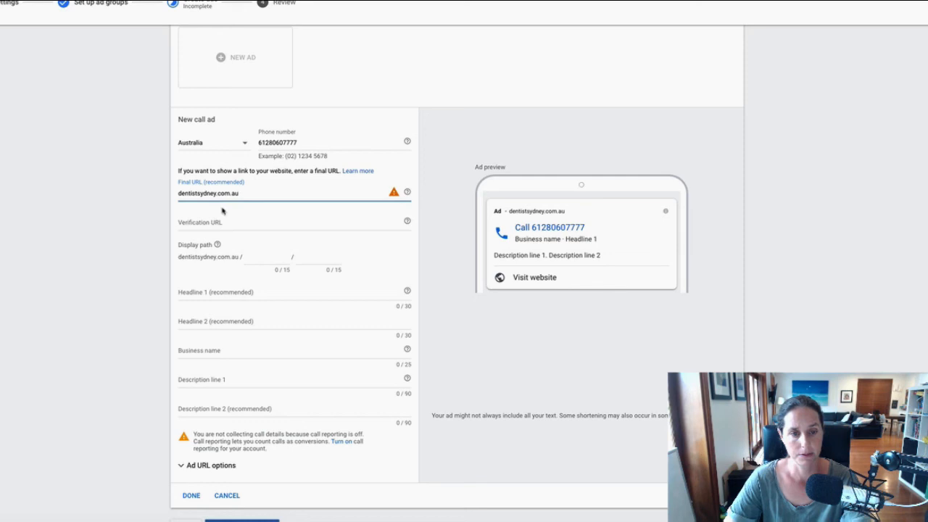
click(394, 193)
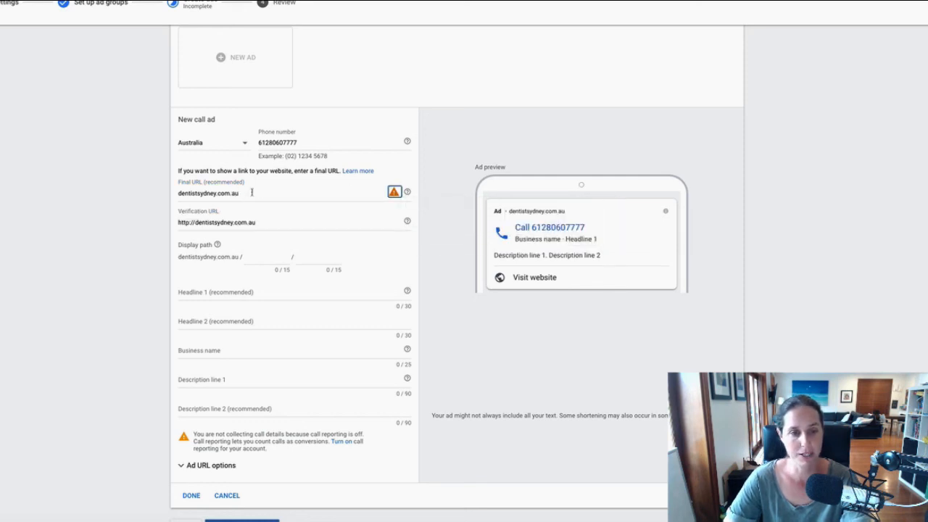
drag(243, 193, 168, 193)
text(t)
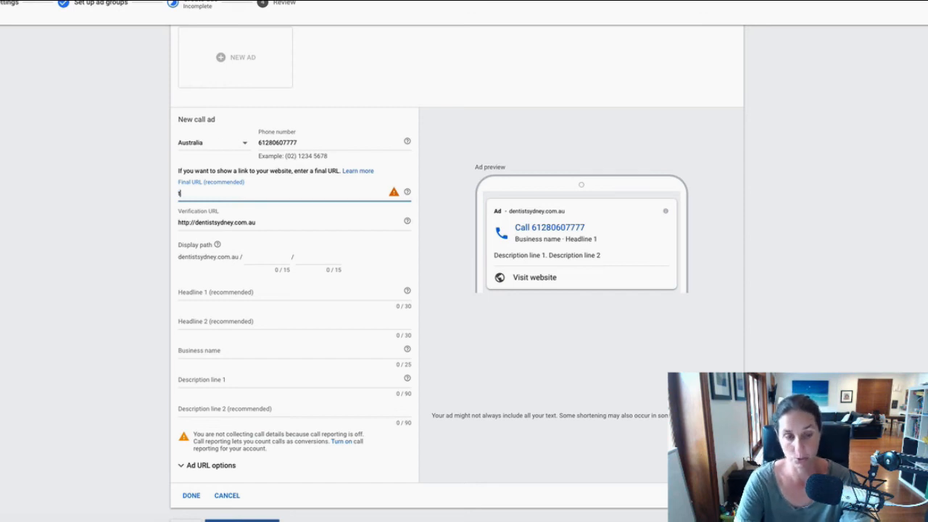
text(eachtraffic.com)
click(417, 192)
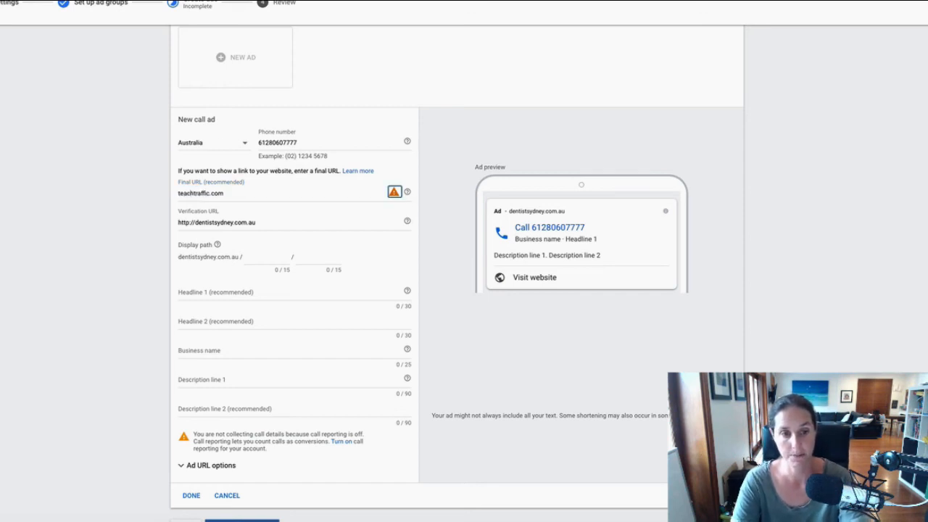
Set the verification URL to teachtraffic.com as well.
drag(267, 221, 158, 222)
text(teachtraffic.com)
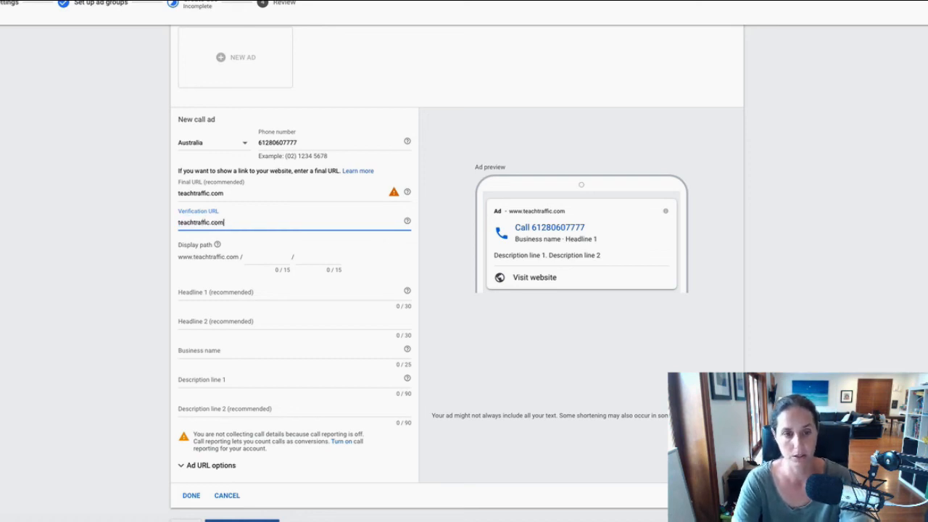
key(Tab)
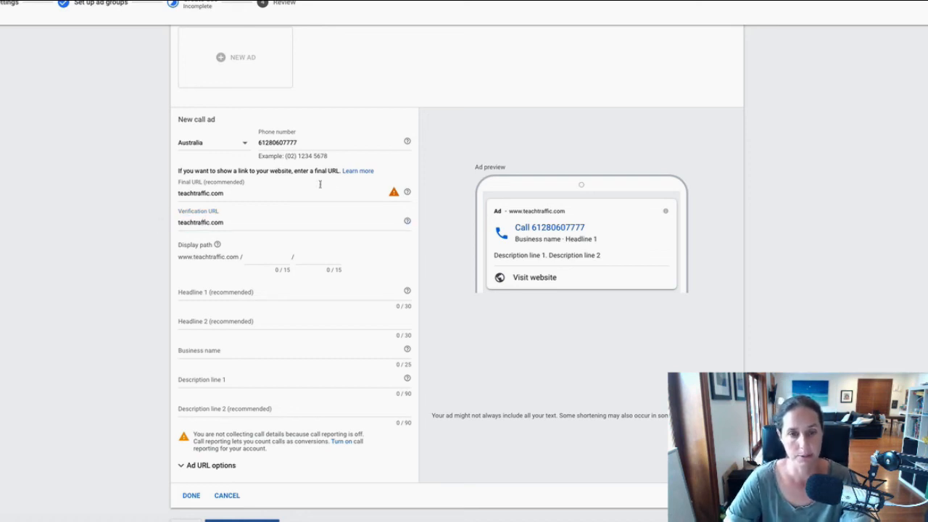
mouse_move(394, 193)
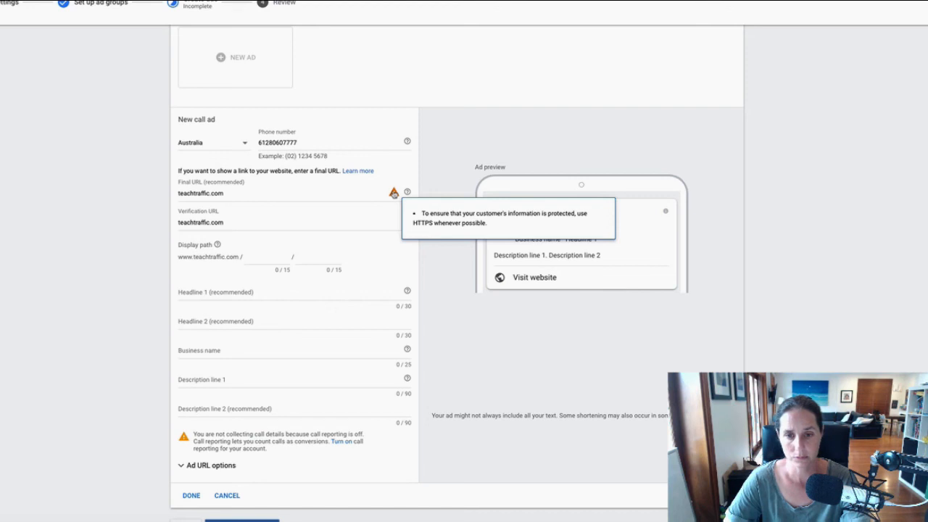
click(257, 220)
scroll(258, 219, down, 1)
click(202, 255)
Enter Headline 1 'Best Dentist in Sydney' and business name 'Dental Expert', replacing 'Teach Traffic'.
text(Best)
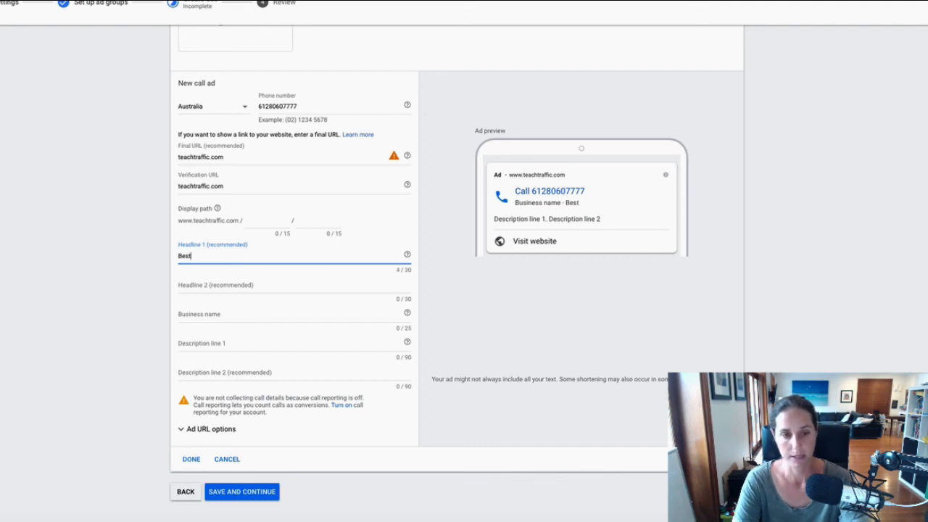
text( Dentist in Sydney)
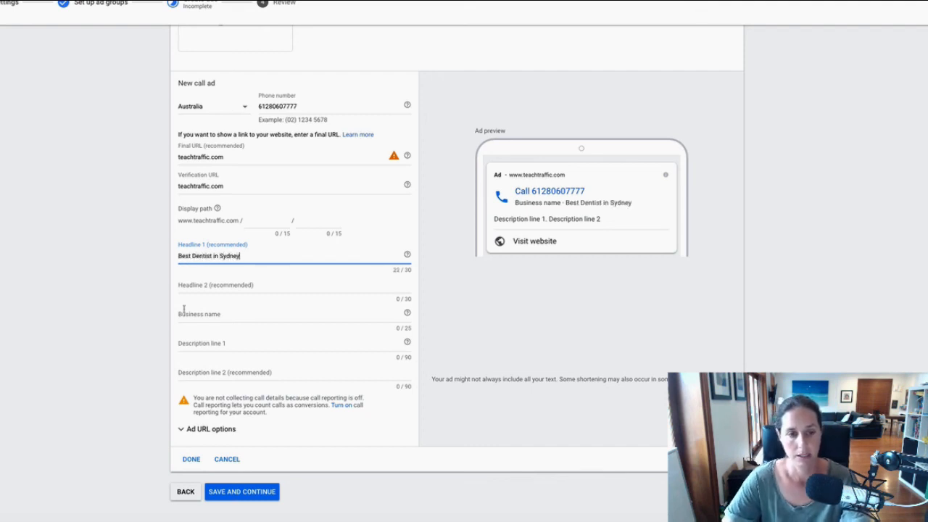
click(216, 312)
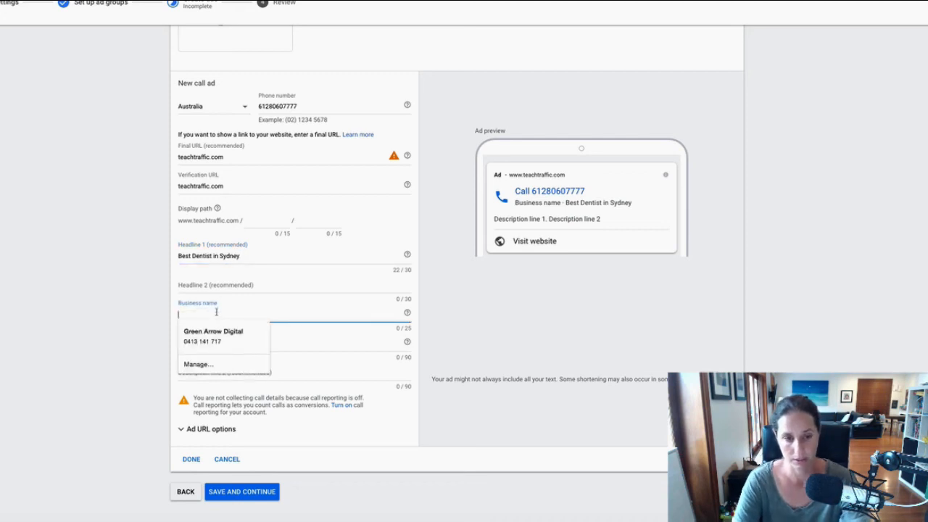
text(Teach Traffic)
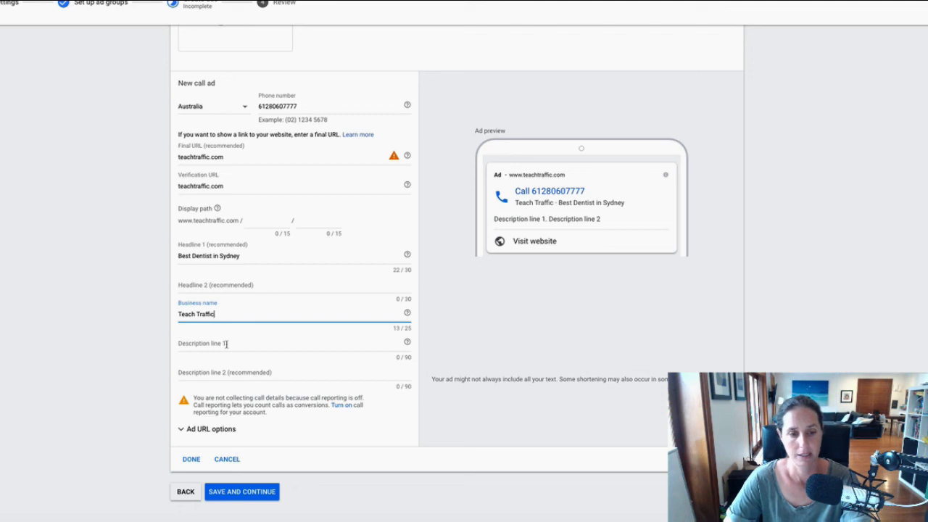
drag(216, 313, 151, 308)
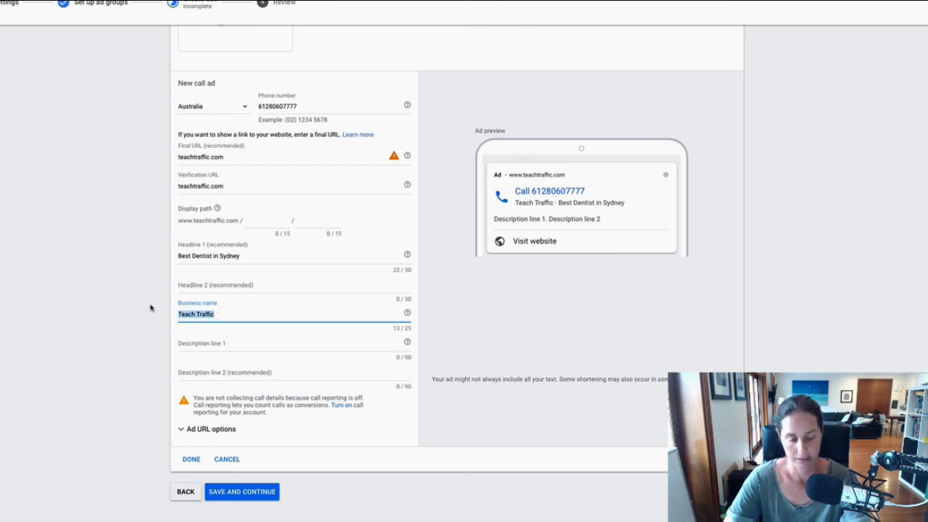
key(BackSpace)
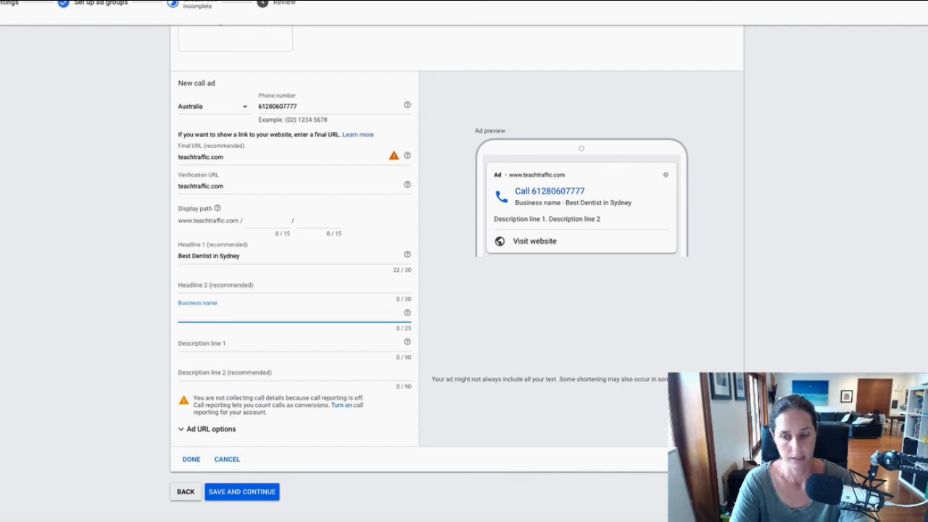
text(Dental)
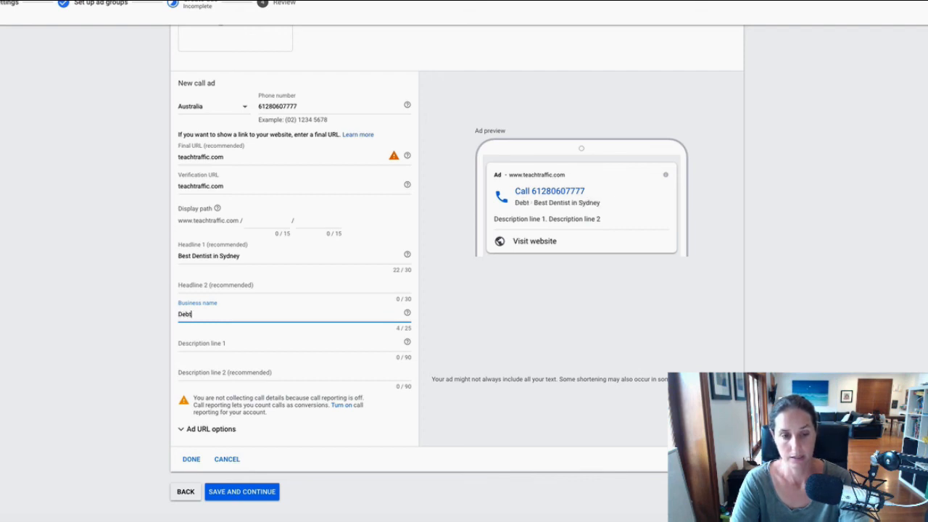
text( Expert)
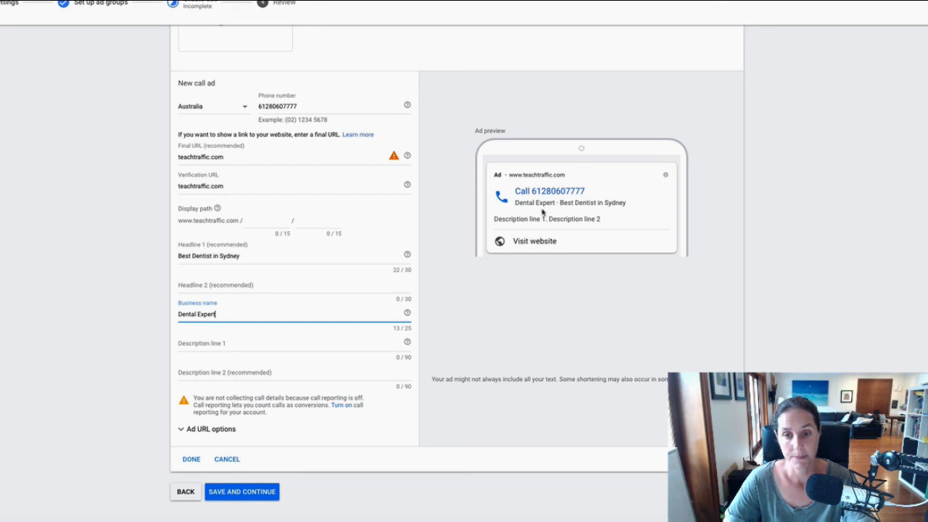
Write Description line 1: 'Get the best treatment for your teeth. Professional dentists helping you get stronger teeth'.
click(205, 345)
text(Get the best tra)
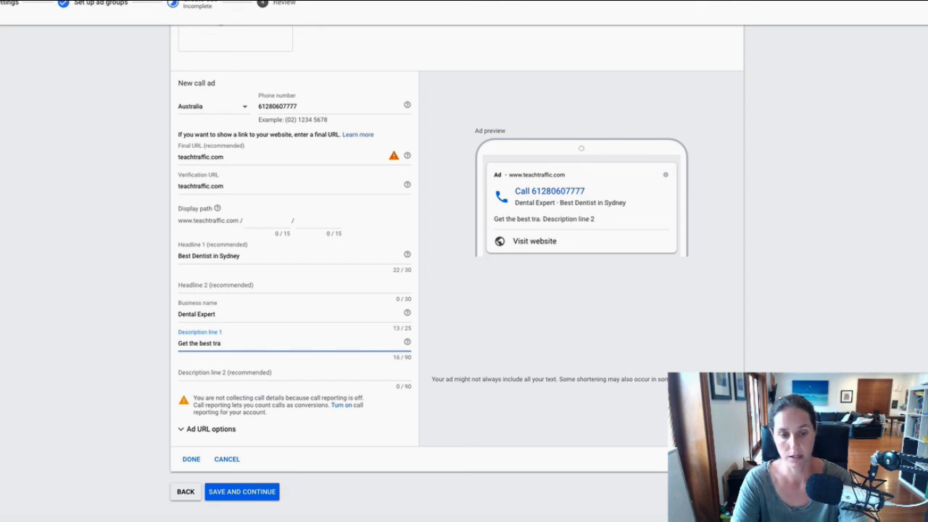
key(BackSpace)
text(eat)
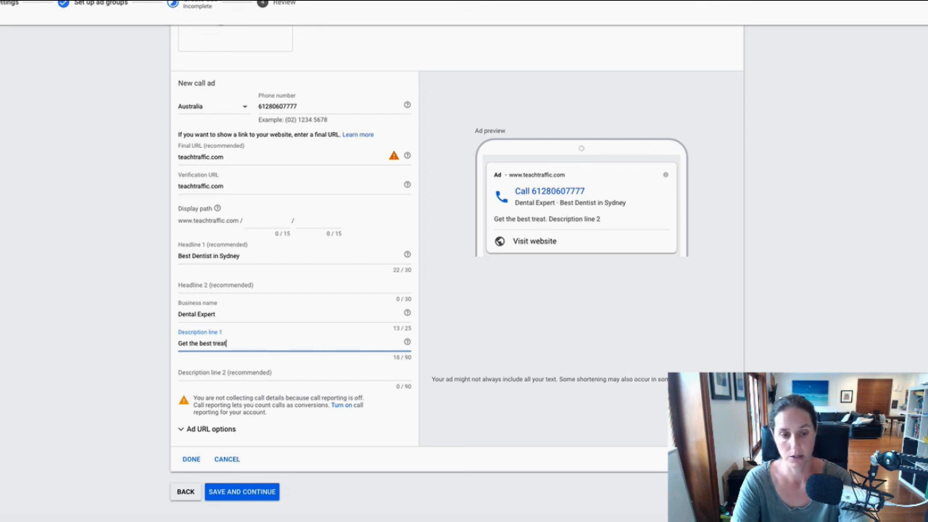
text(ment for your teeth)
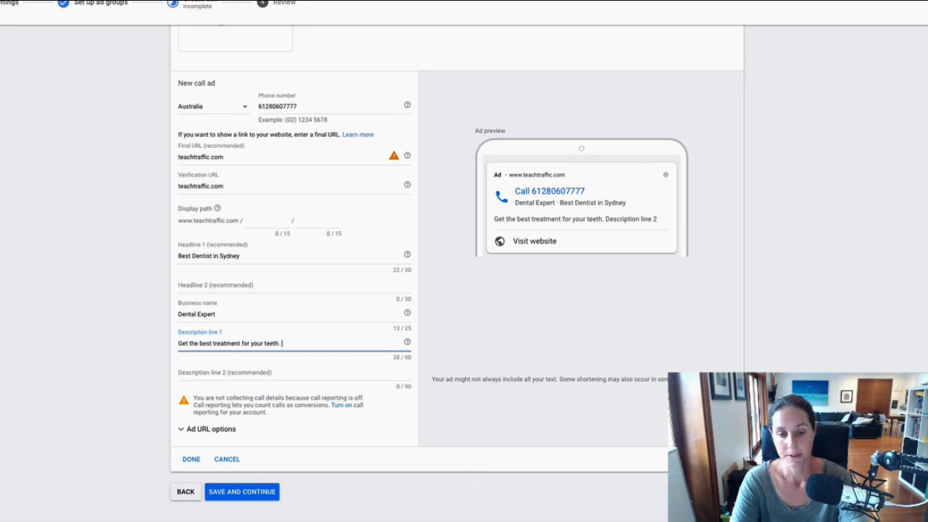
text(. Profe)
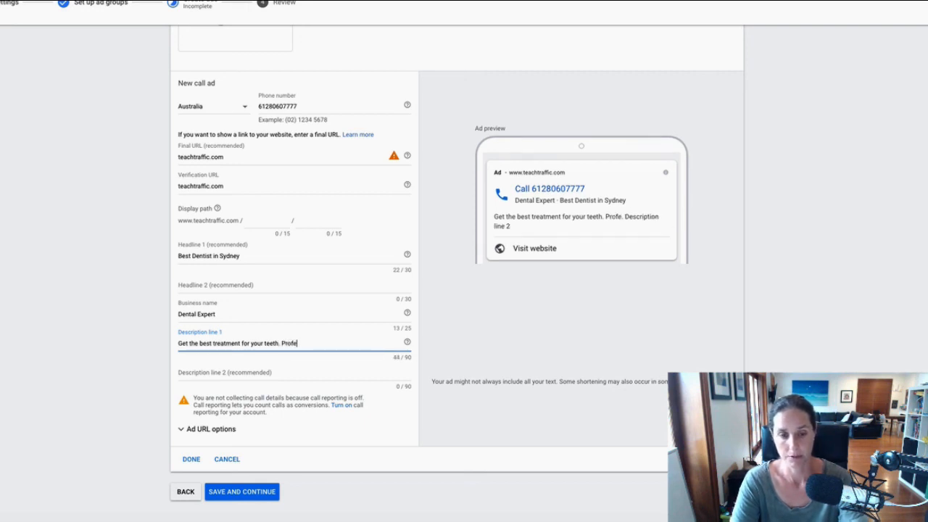
text(ssional)
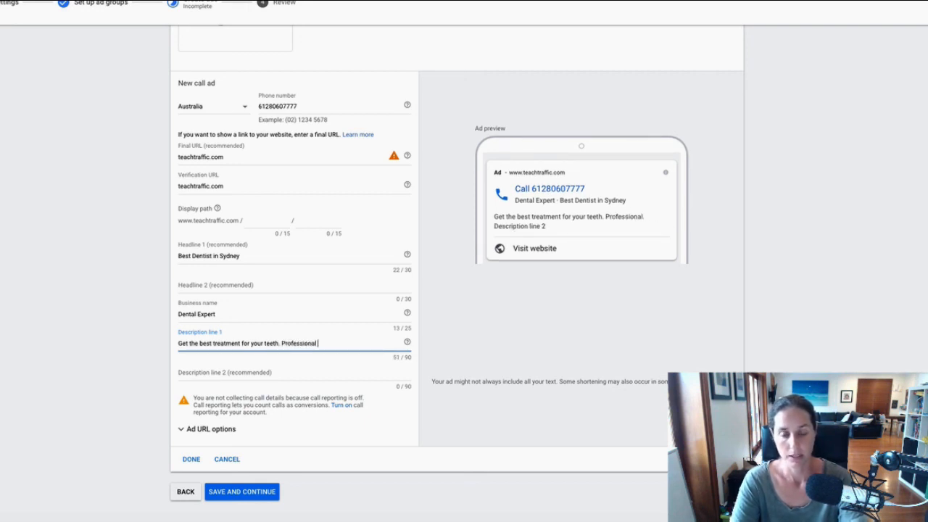
text( dentist)
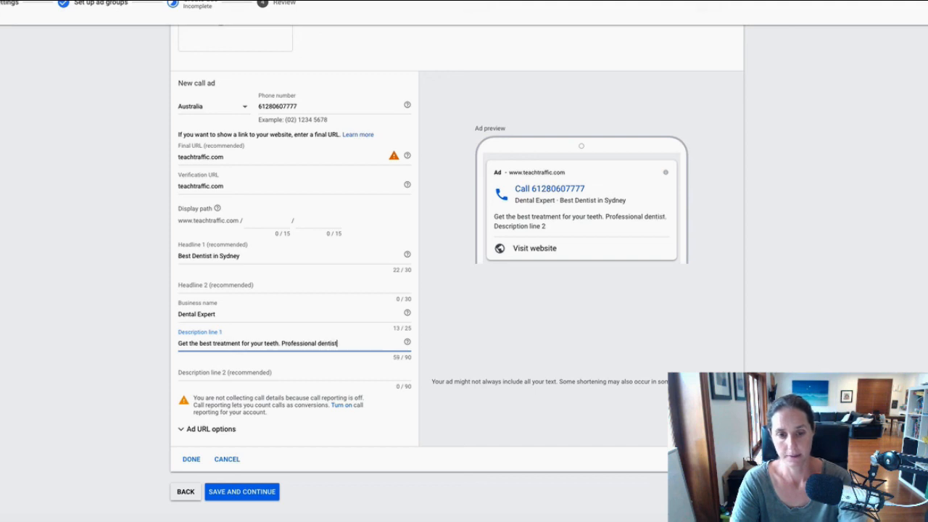
text(s helping you)
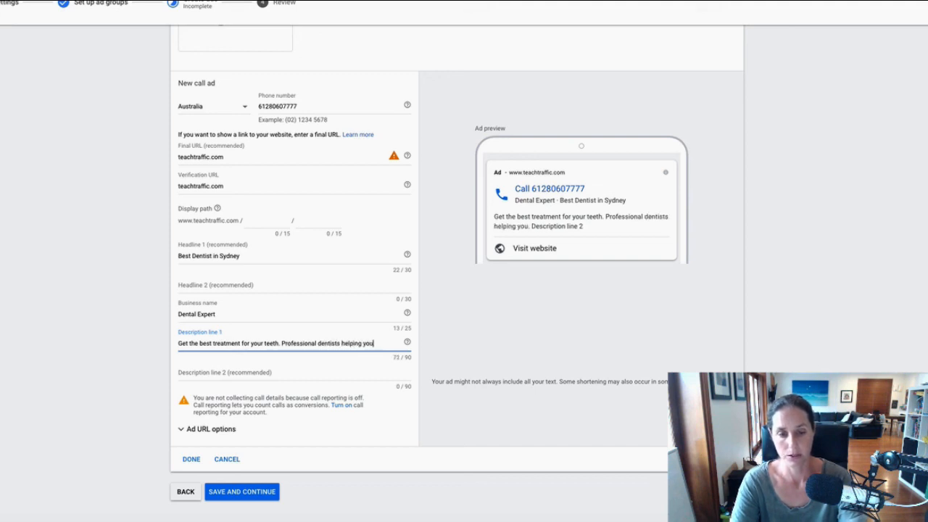
text( get stronger t)
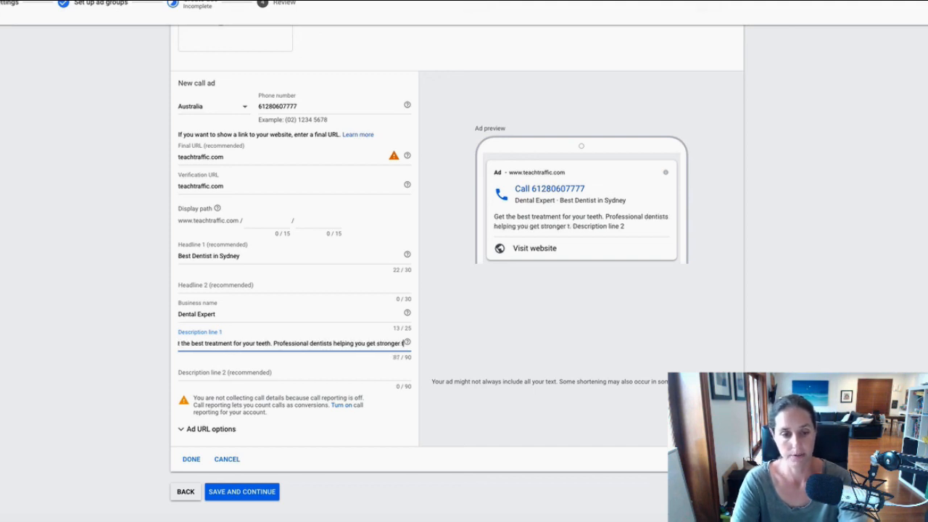
text(eeth)
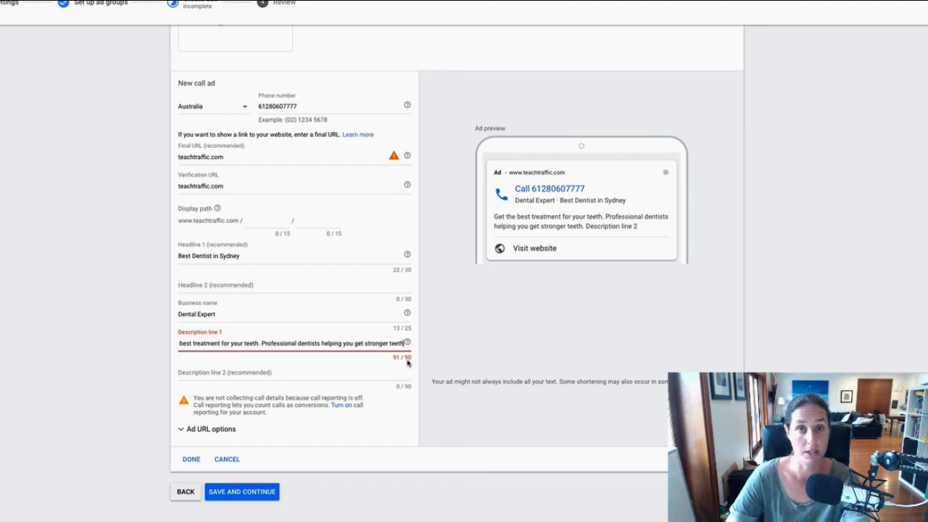
click(182, 373)
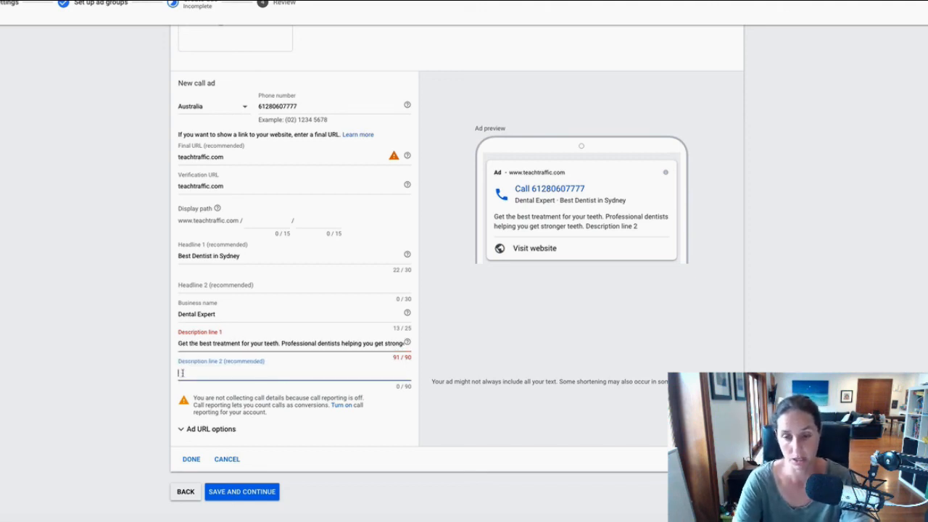